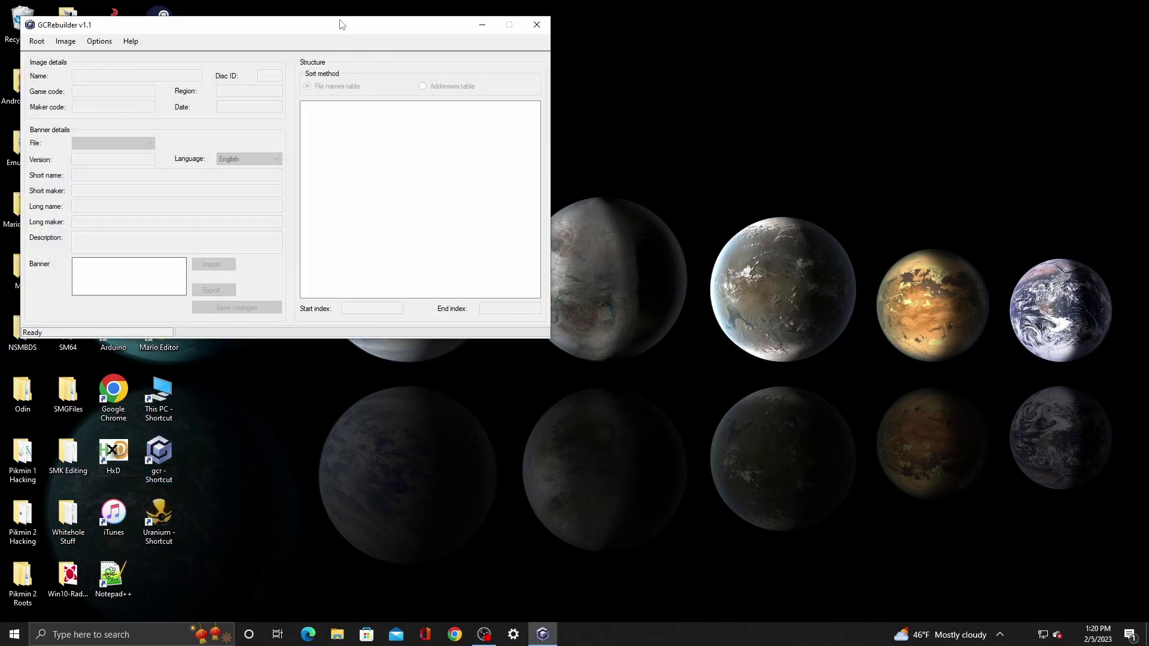
Step: Move the empty GCRebuilder window into place, and open then cancel the Image > Open dialog
drag(342, 16, 629, 101)
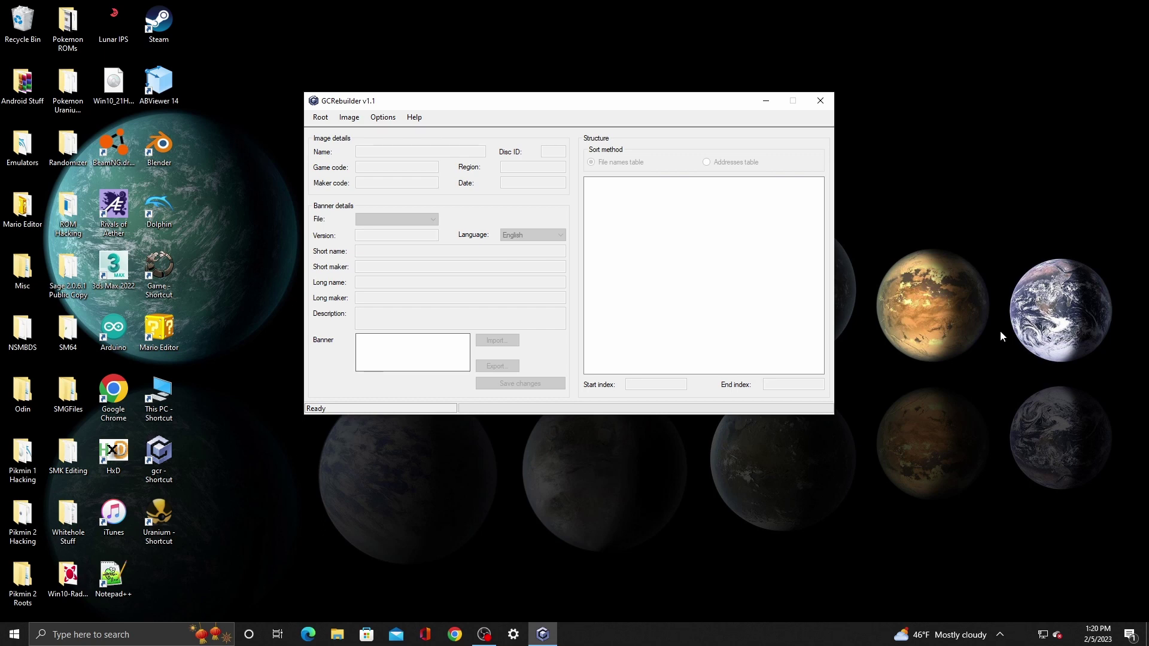
click(349, 117)
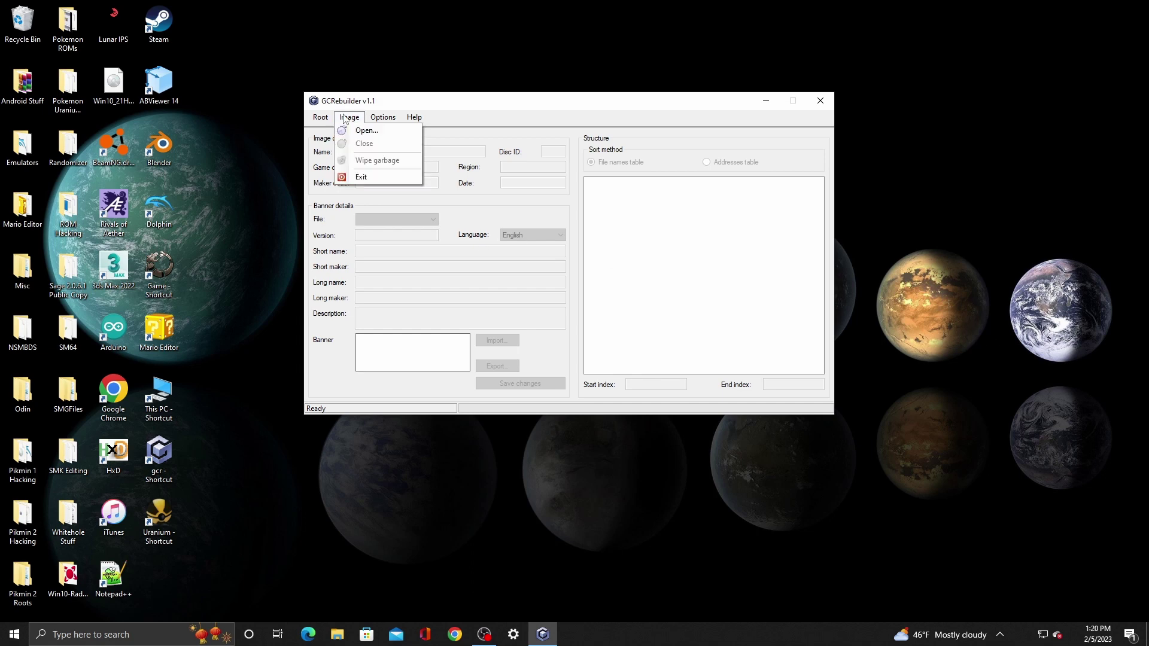
click(344, 130)
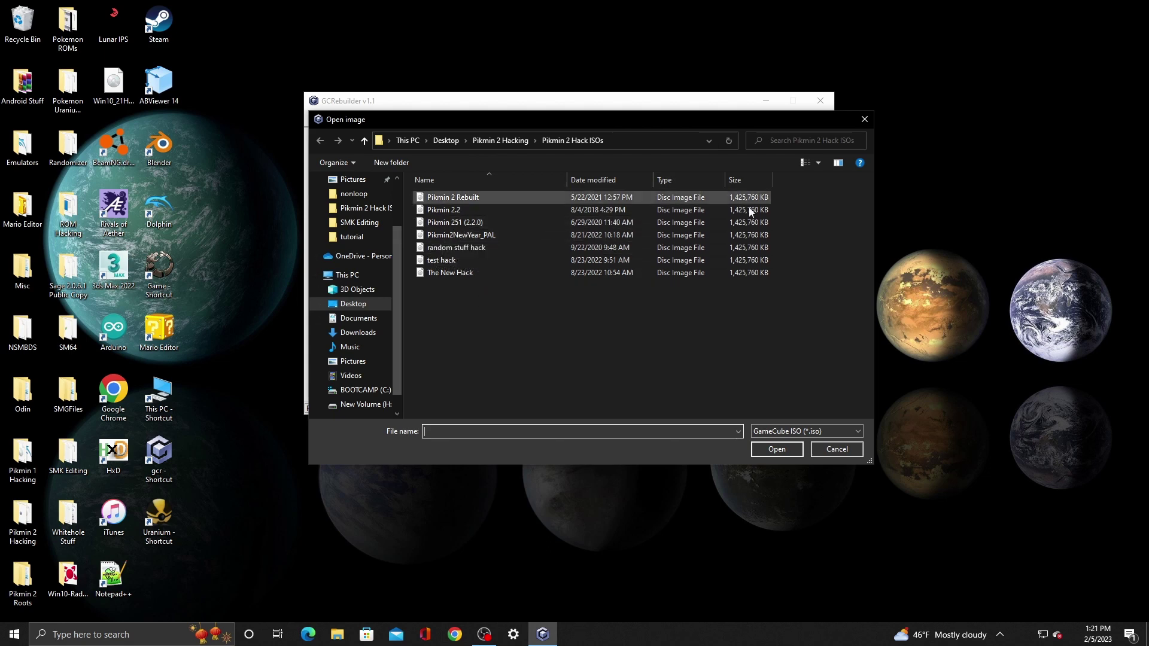
click(865, 119)
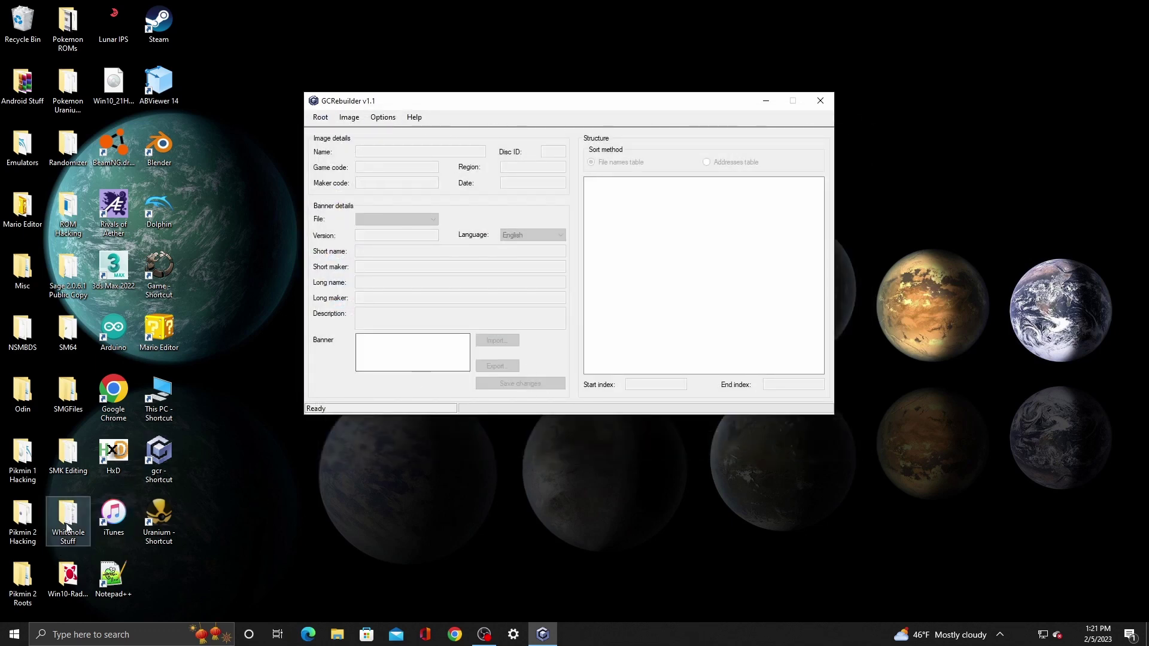
Step: From the Pikmin 2 Hacking folder, drag the Pikmin 2 (Europe) ISO onto gcr and close the empty window
click(30, 520)
double_click(30, 520)
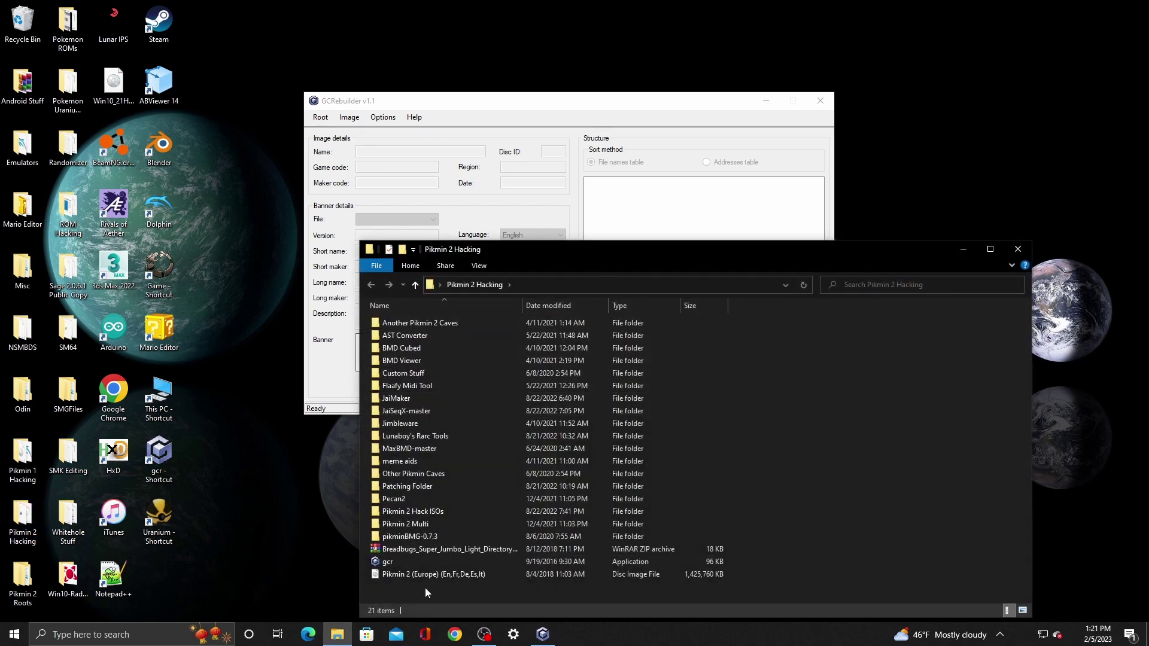
click(427, 576)
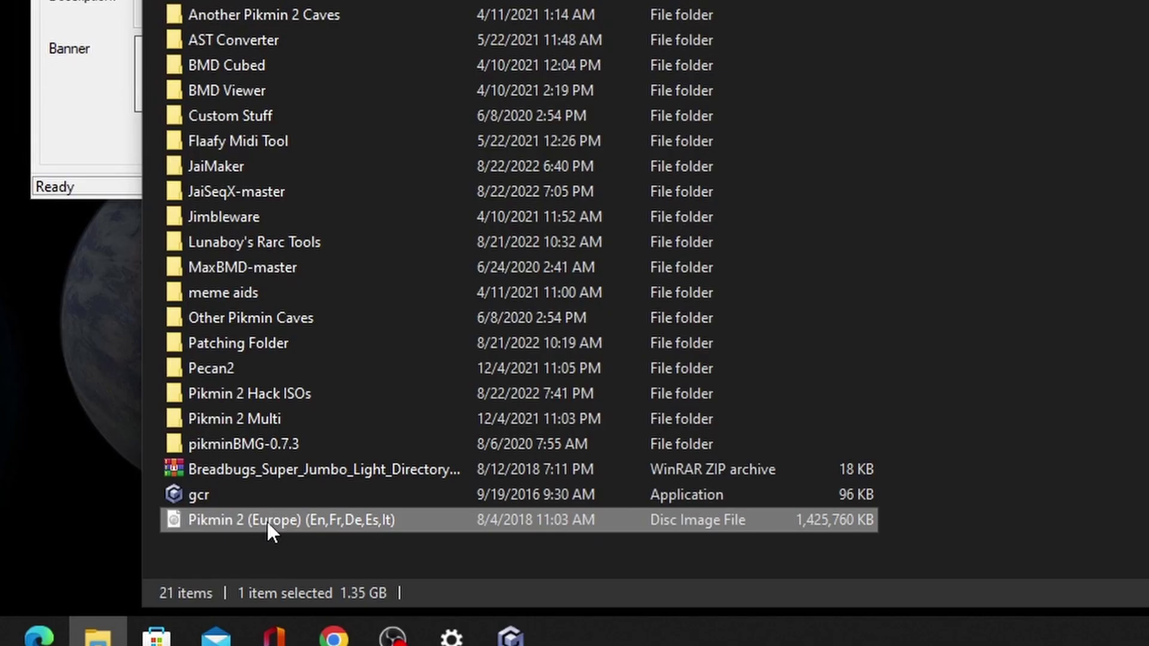
drag(267, 519, 272, 490)
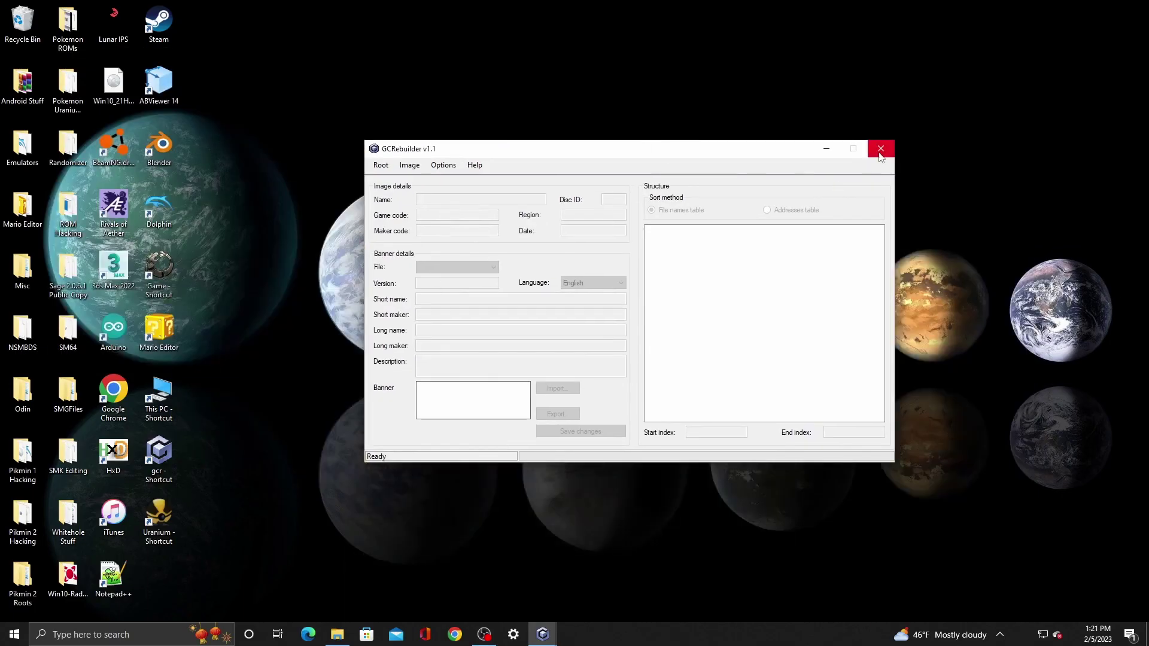
click(881, 149)
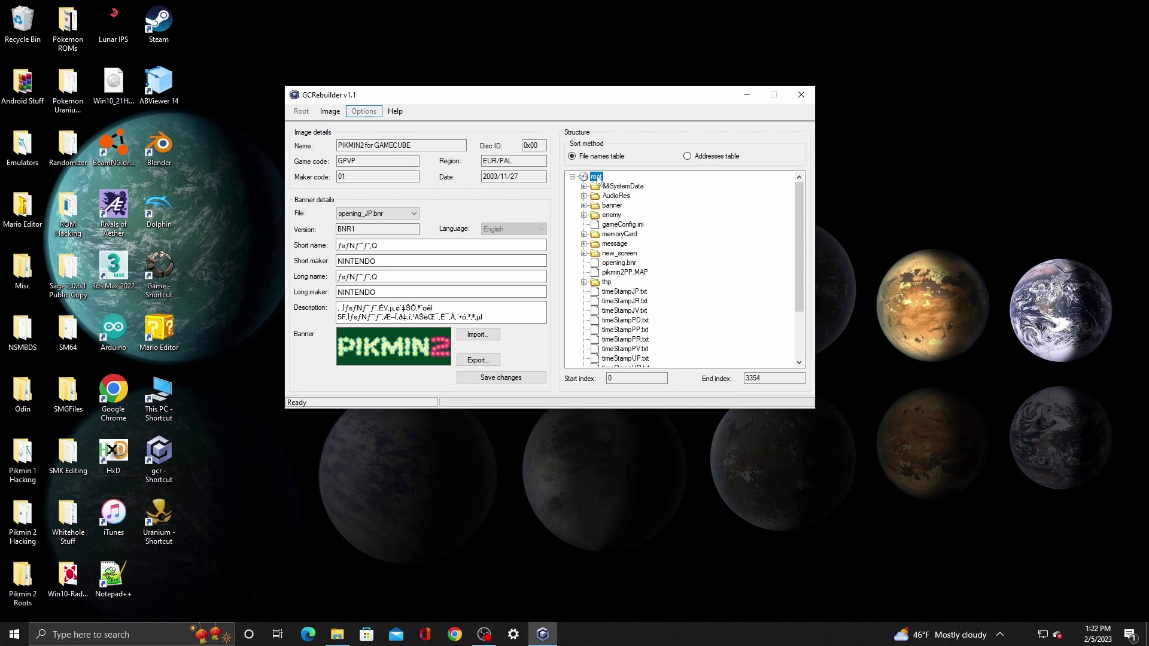
Step: Export the root node of the file tree to the Desktop and acknowledge the Success message
right_click(597, 177)
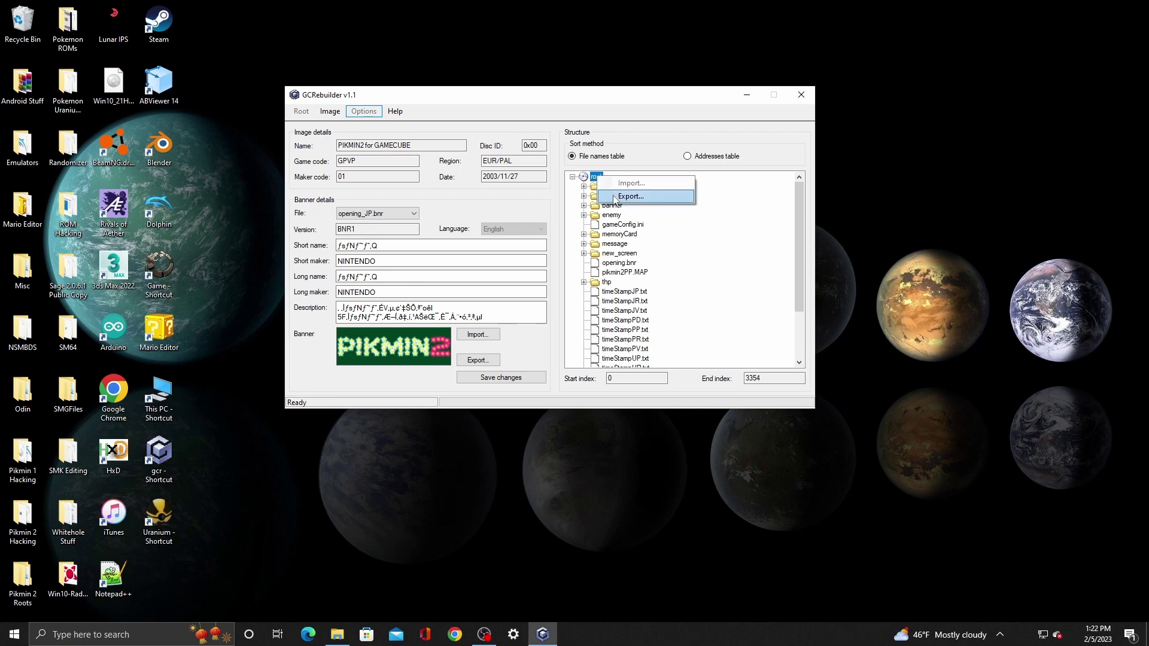
click(629, 196)
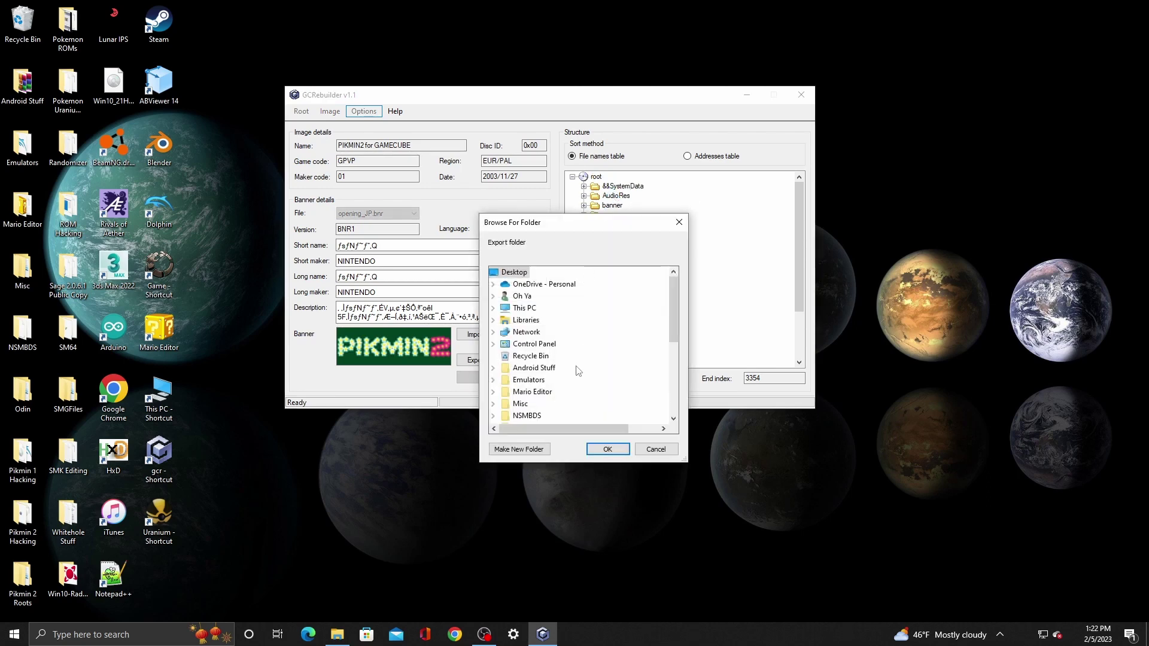
scroll(578, 371, down, 2)
scroll(572, 366, up, 2)
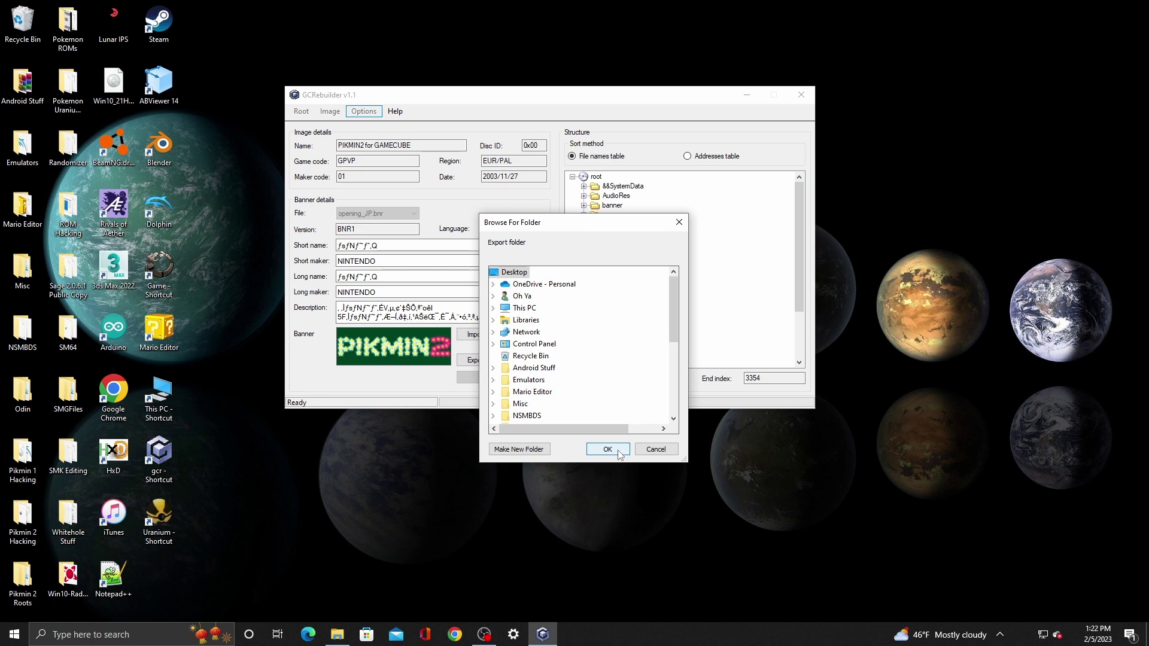
click(607, 450)
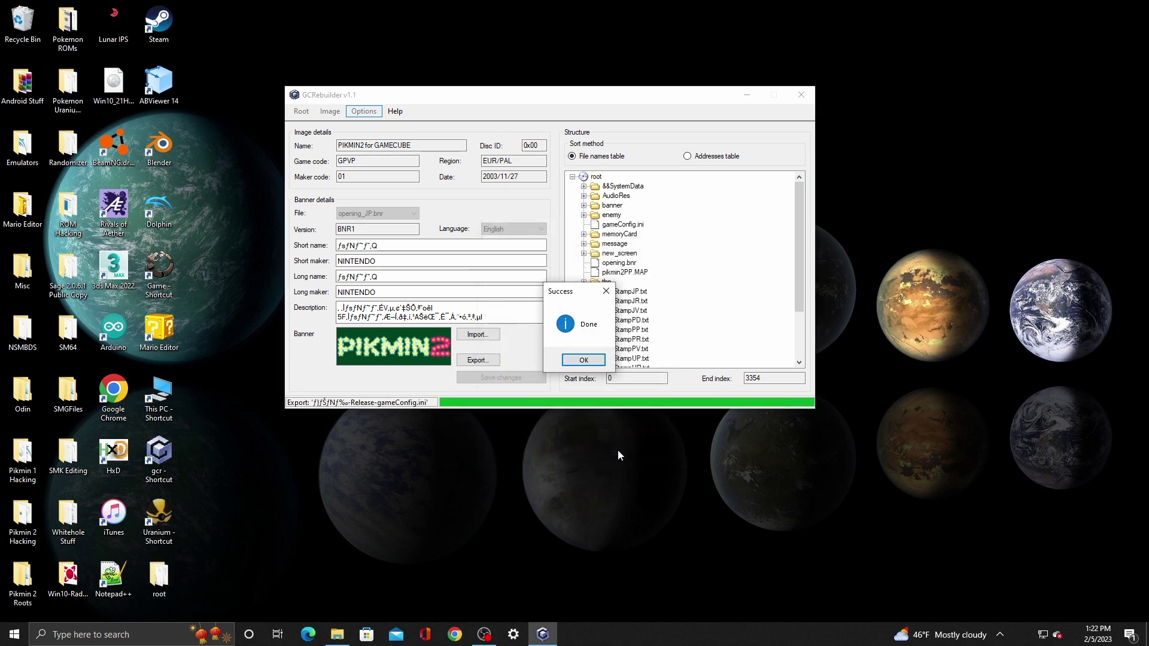
click(584, 360)
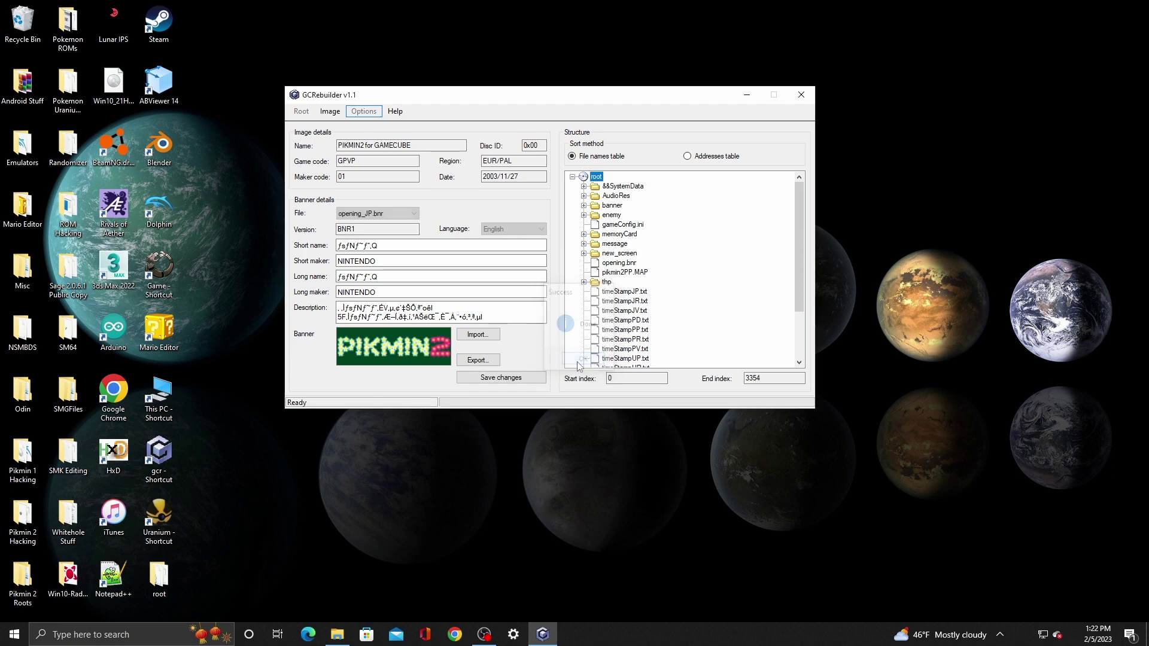
Step: Close GCRebuilder, position the exported root folder on the desktop and open it
click(801, 92)
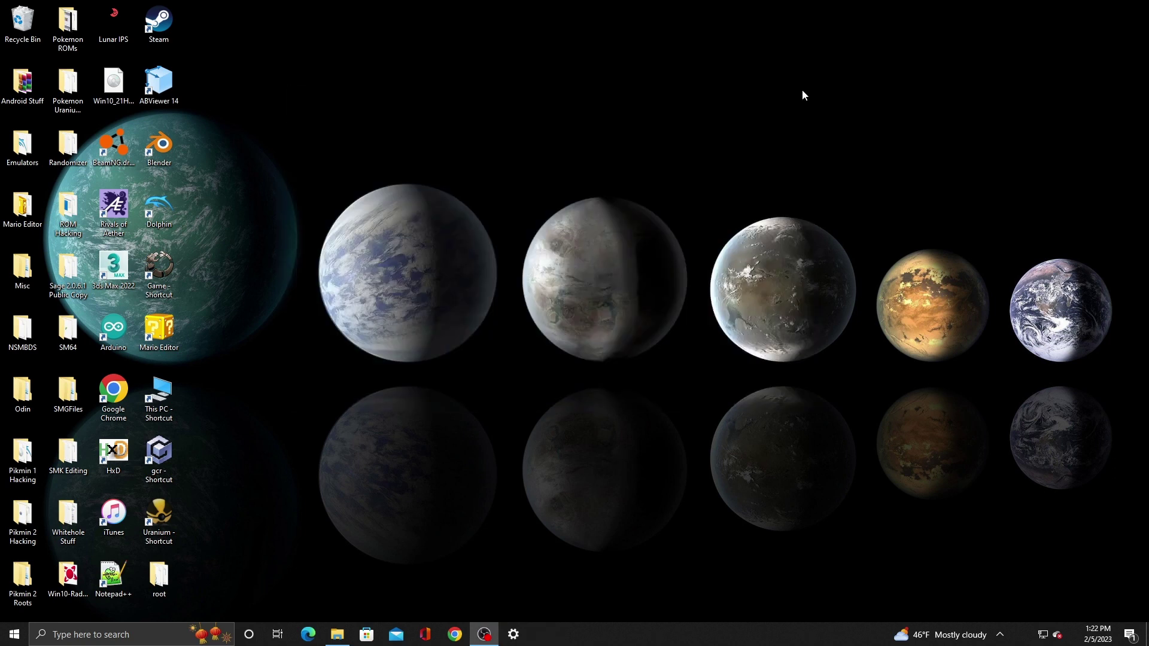
drag(158, 574, 659, 269)
mouse_move(651, 274)
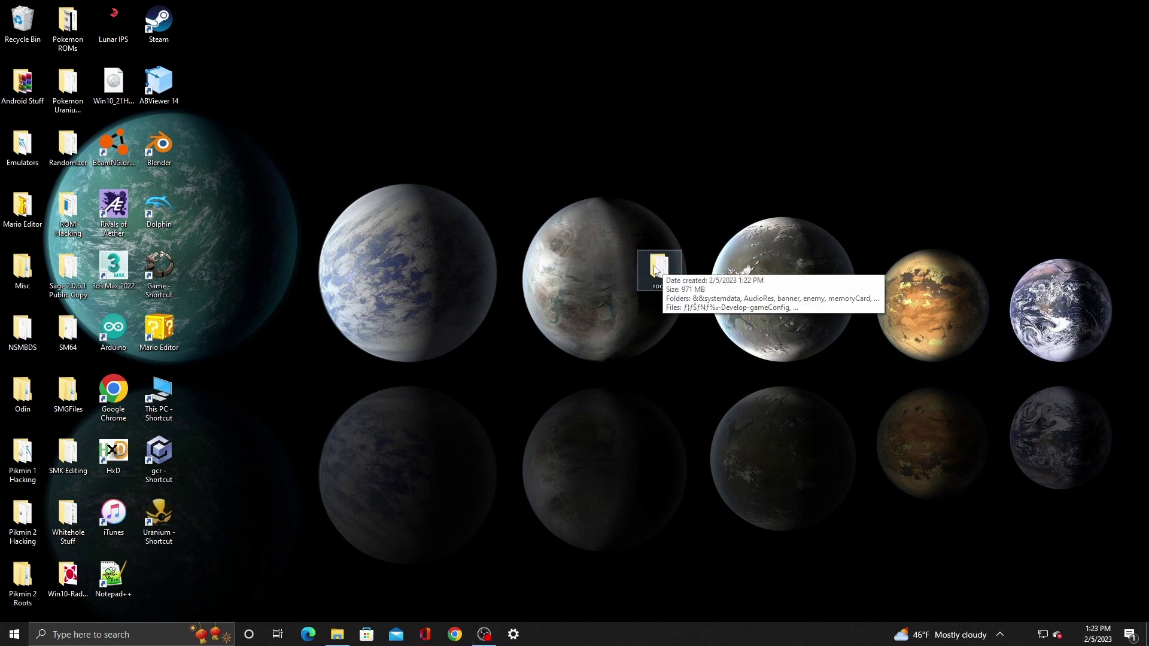
drag(651, 274, 576, 271)
double_click(576, 271)
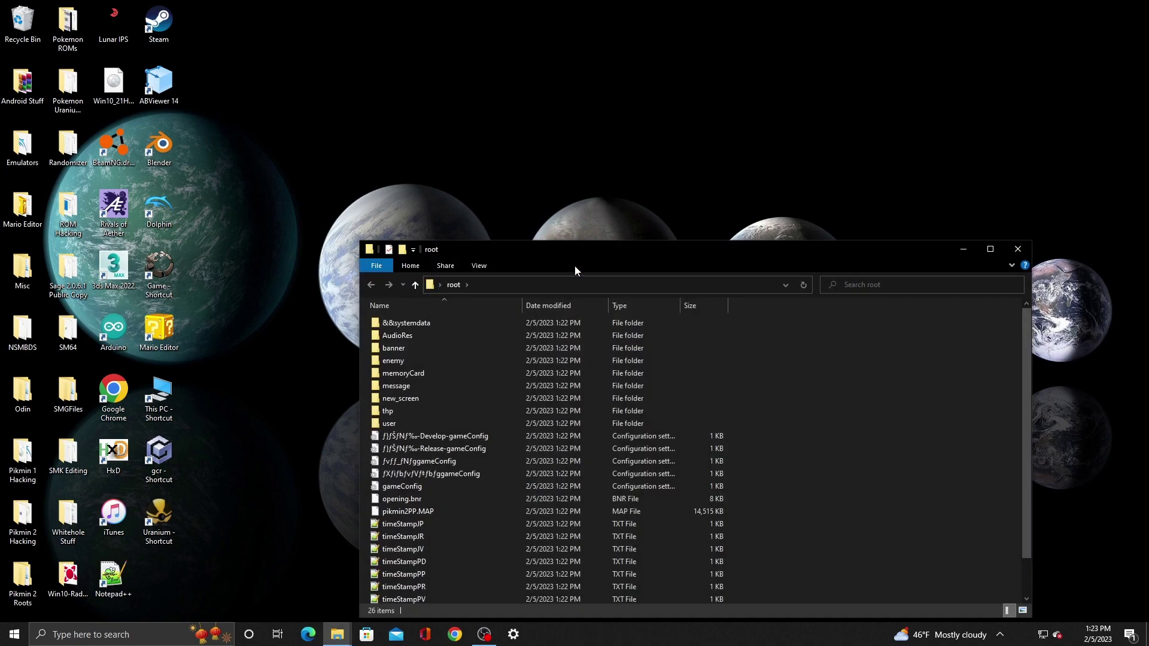
Step: Scroll through the root folder, selecting the config and map files, then the nine timeStamp files
scroll(506, 318, down, 1)
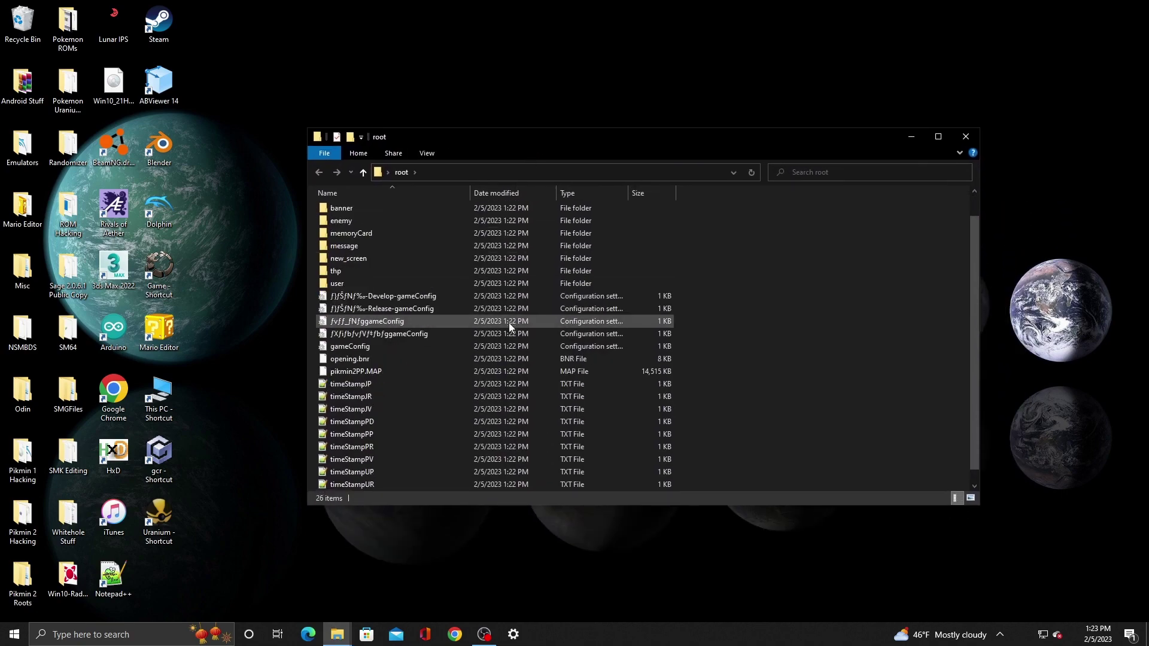
scroll(428, 381, up, 1)
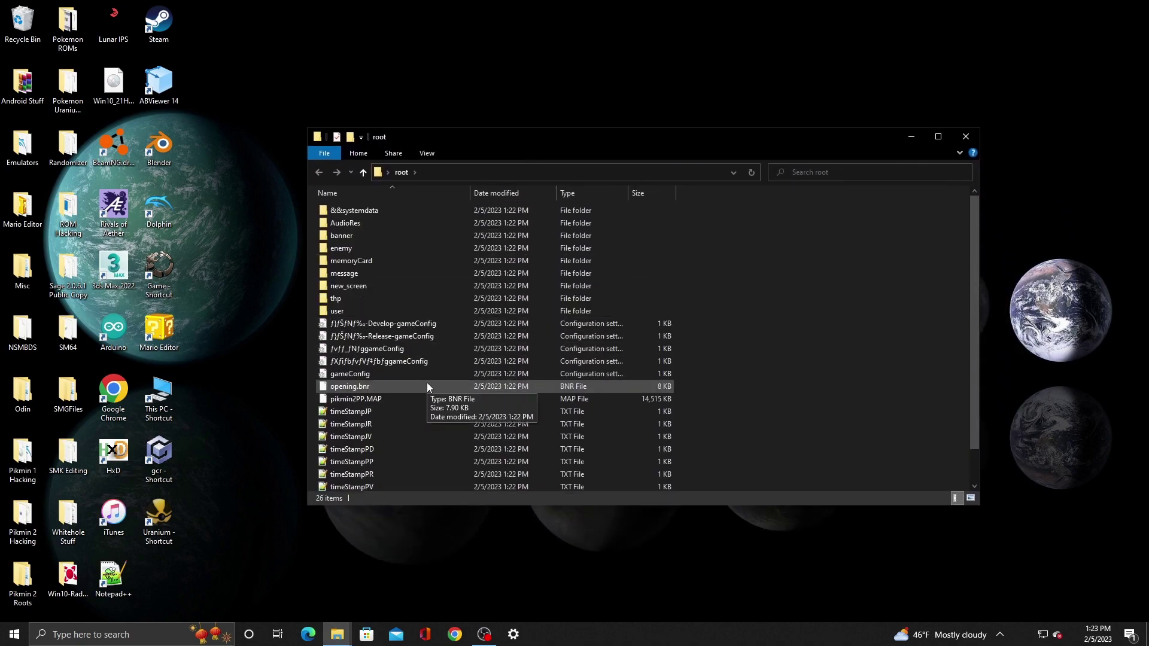
scroll(427, 379, down, 1)
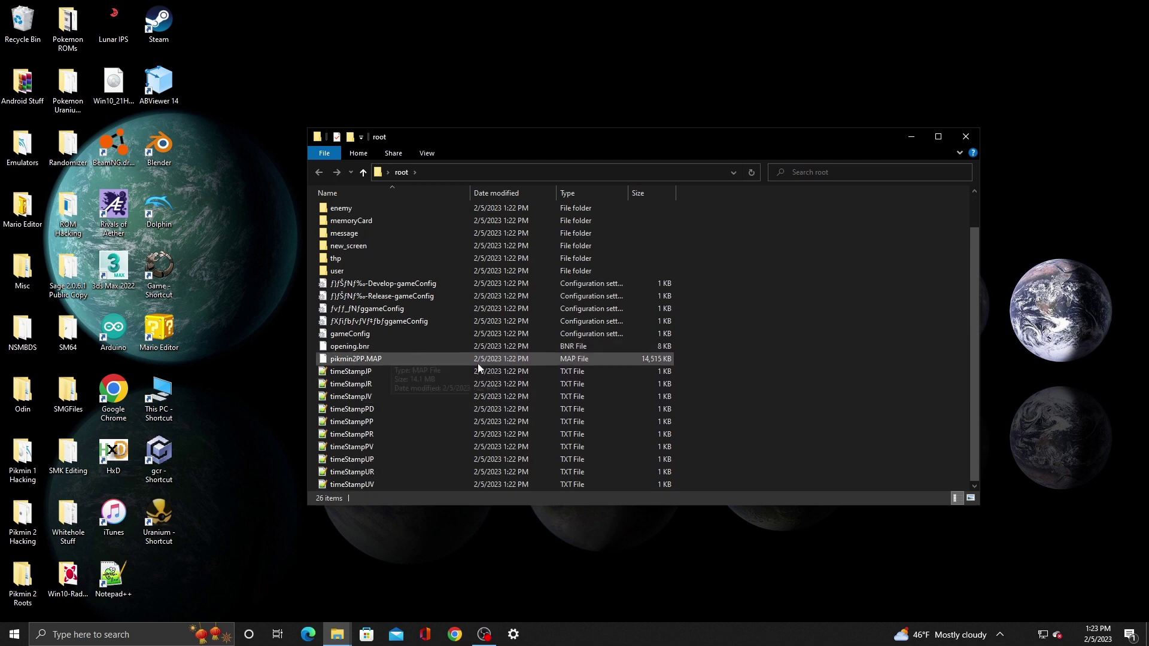
scroll(711, 361, up, 1)
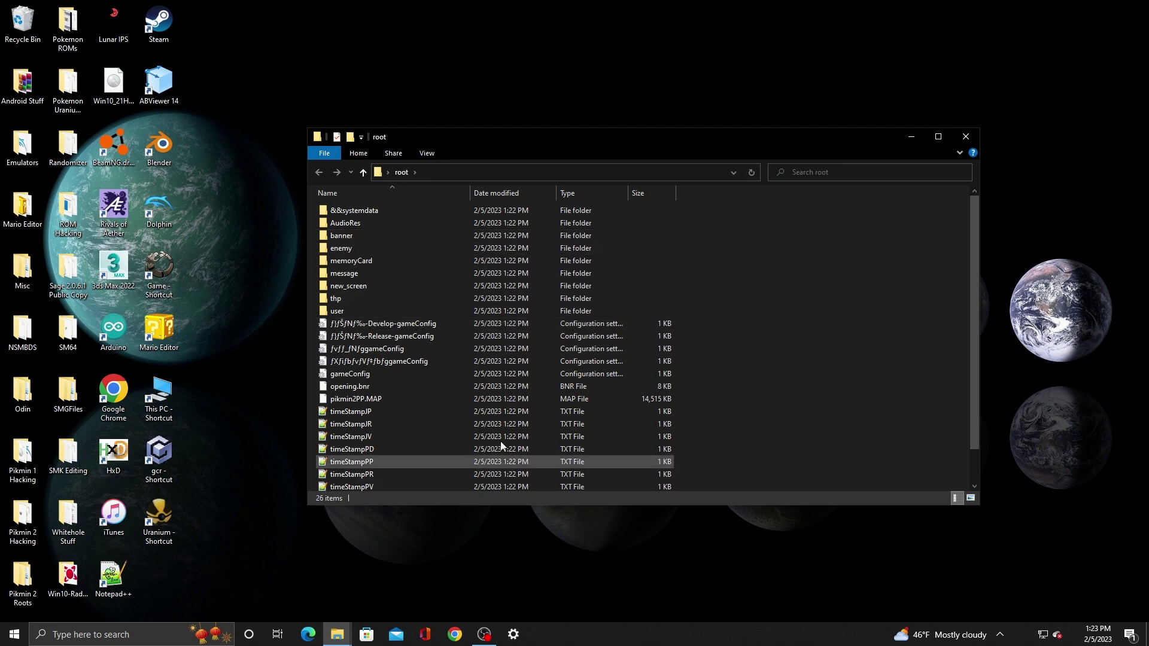
scroll(521, 429, down, 1)
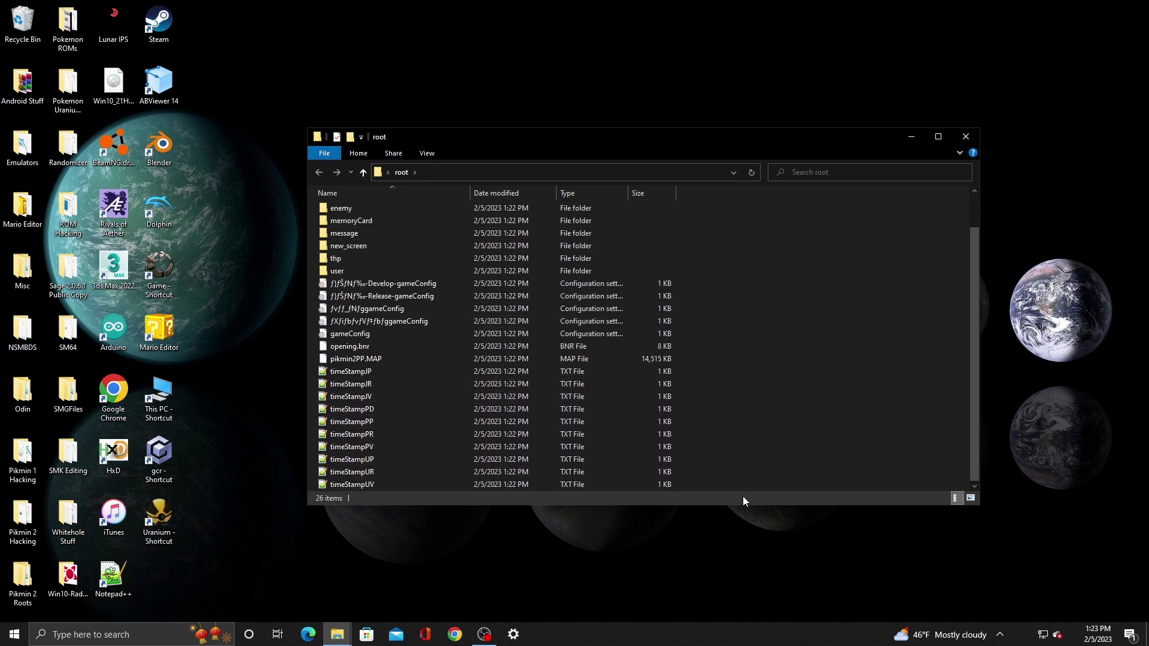
drag(694, 377, 522, 303)
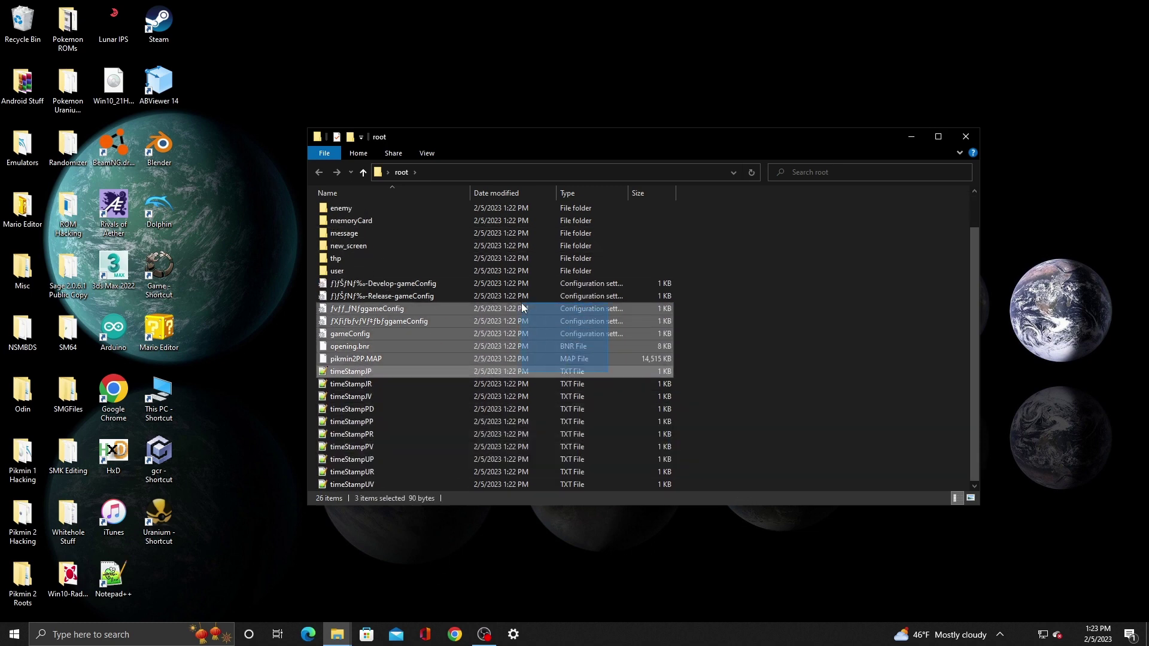
click(719, 458)
drag(708, 476, 481, 378)
click(710, 419)
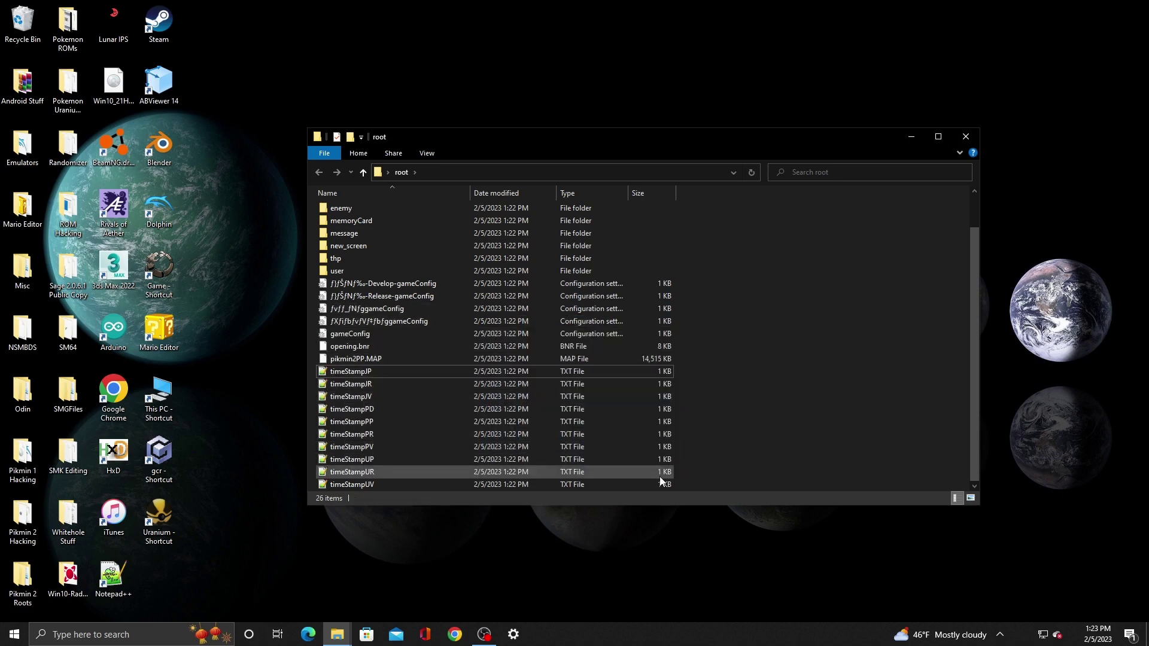
Step: Check &&systemdata, then open AudioRes > Stream and scroll through its audio streams
scroll(688, 418, up, 2)
double_click(401, 209)
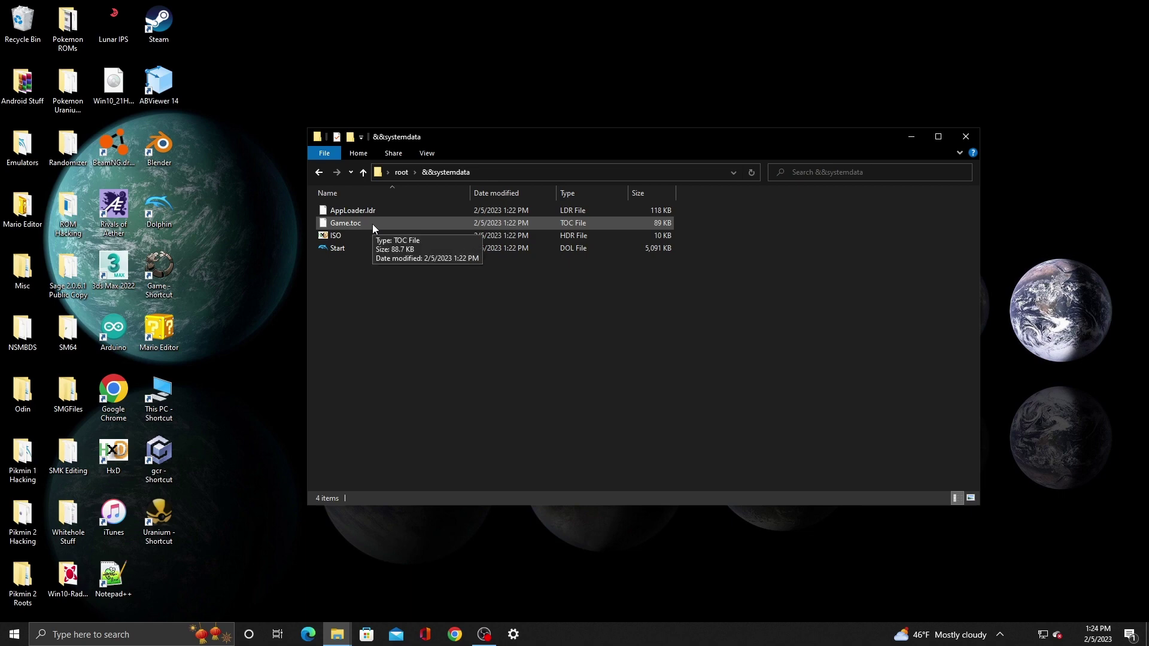
click(399, 173)
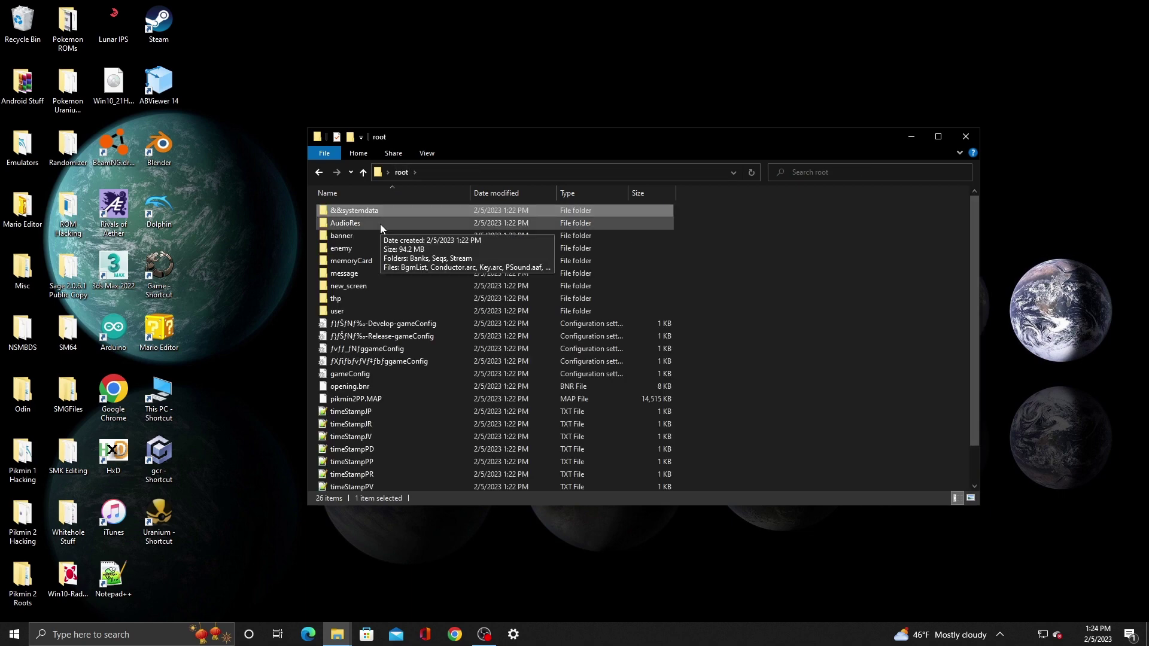
double_click(381, 225)
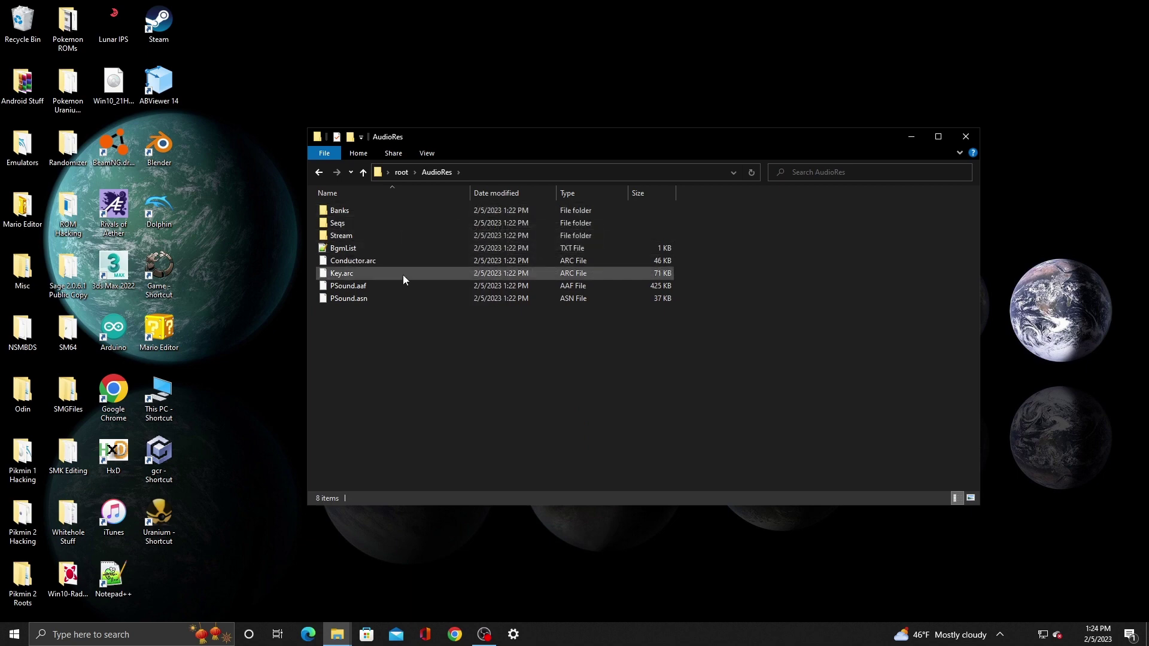
double_click(364, 238)
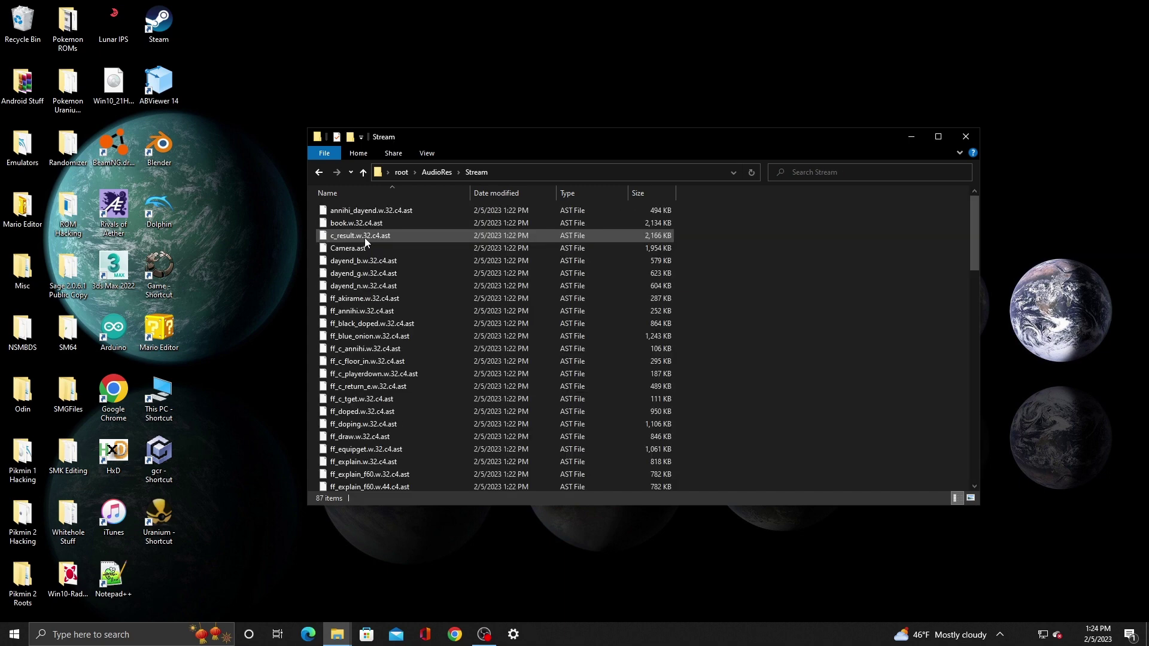
scroll(522, 311, down, 14)
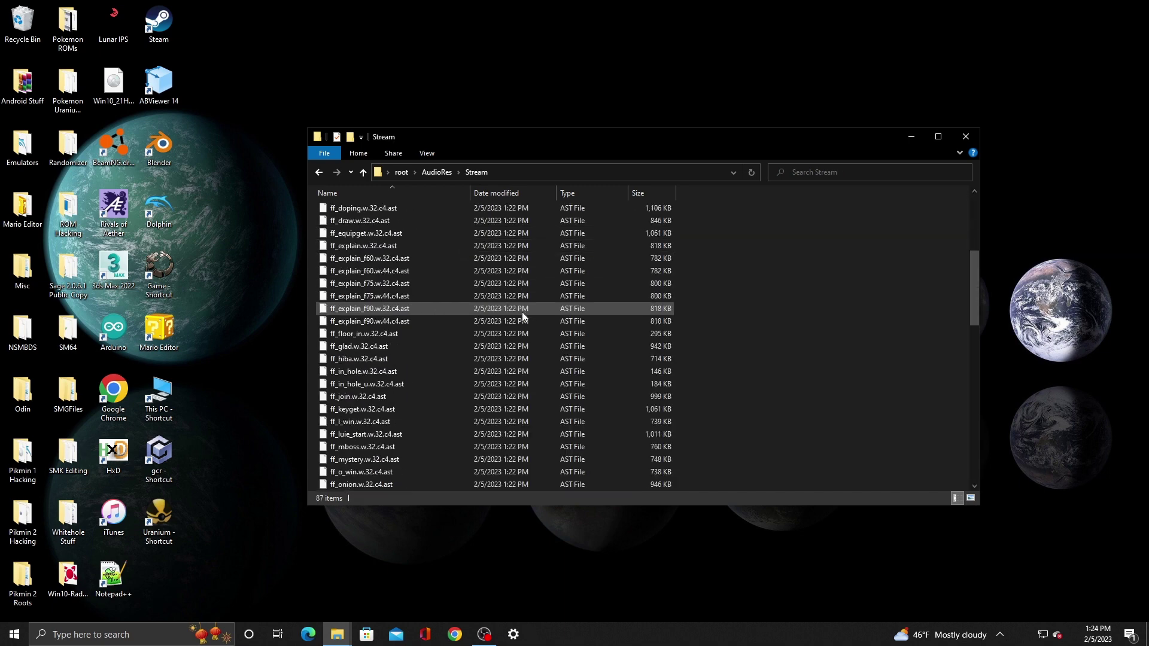
scroll(521, 312, down, 7)
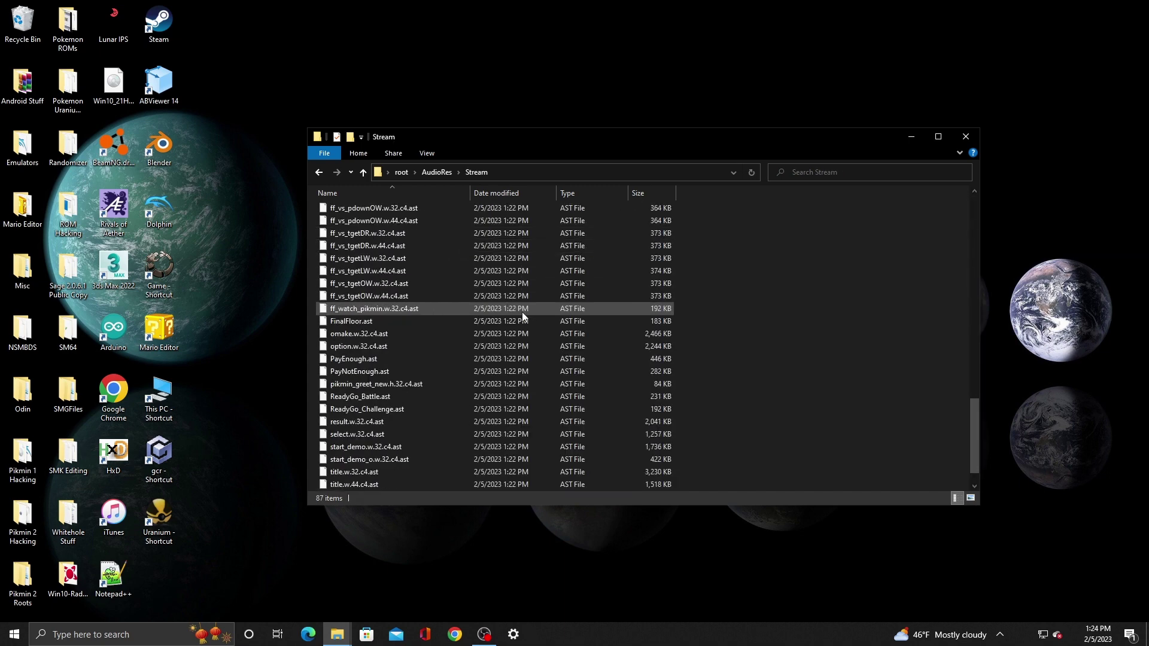
scroll(436, 397, up, 17)
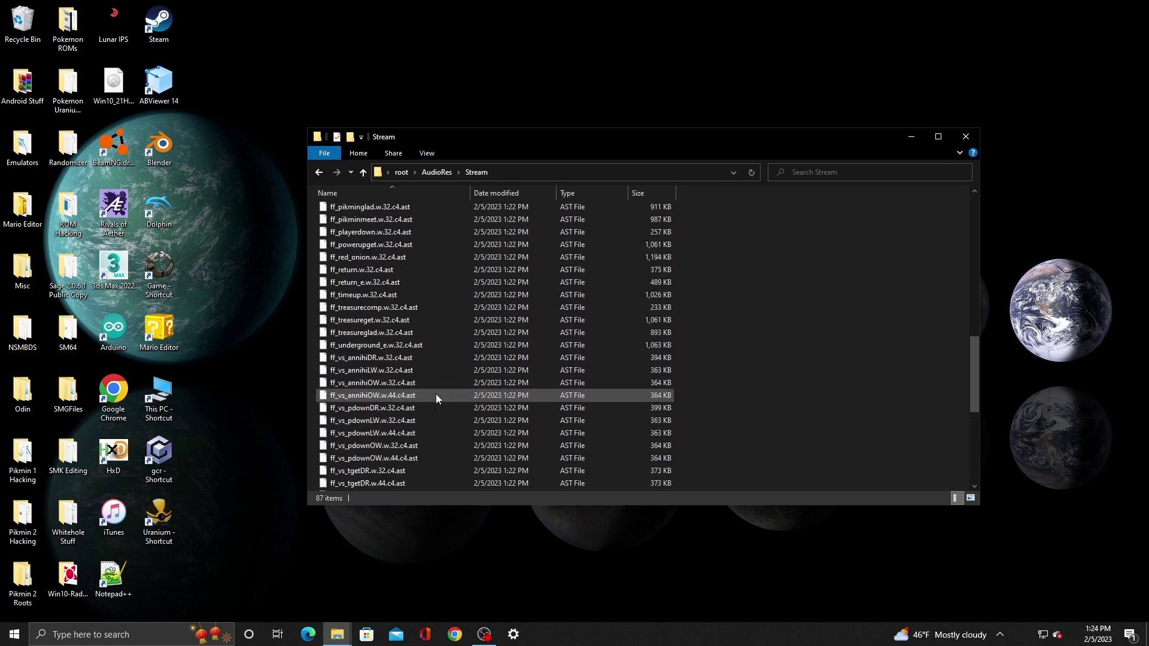
scroll(436, 393, up, 2)
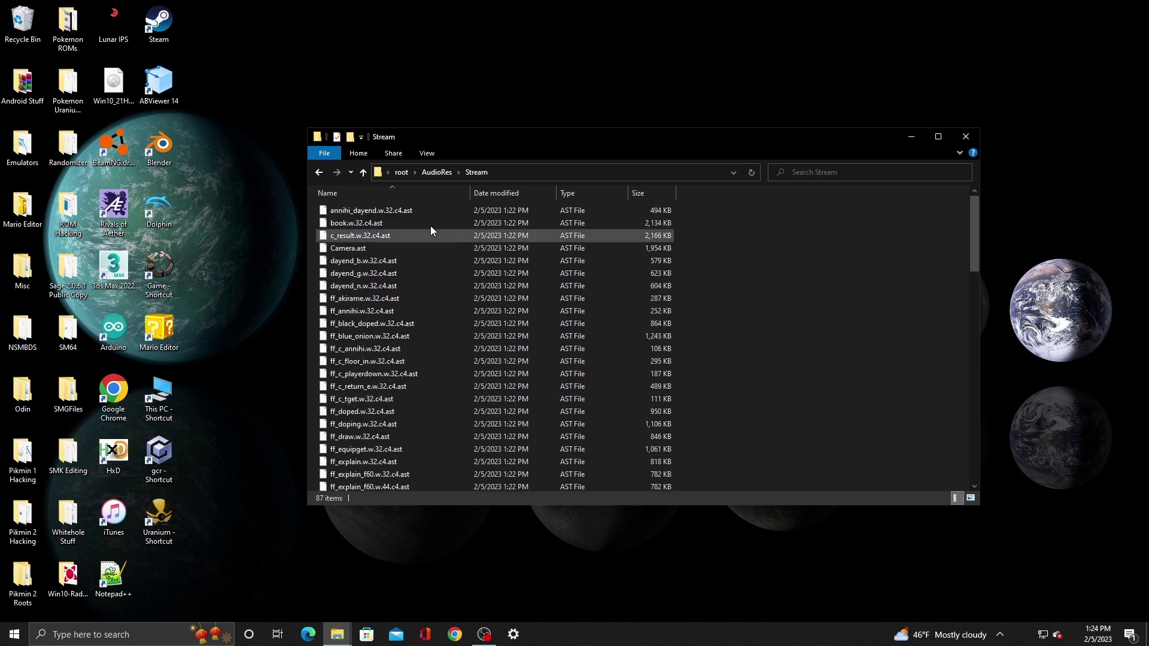
key(alt+Up)
Step: Inspect the Seqs folder and its Seq.arc file, then return to AudioRes
double_click(373, 222)
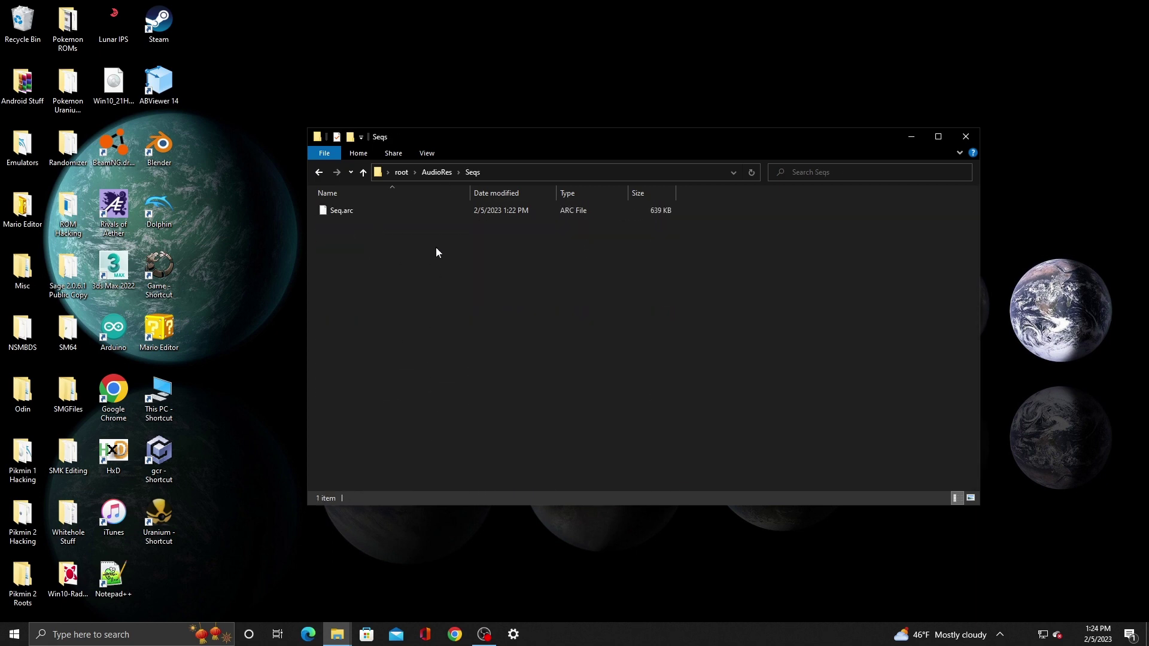
key(alt+Up)
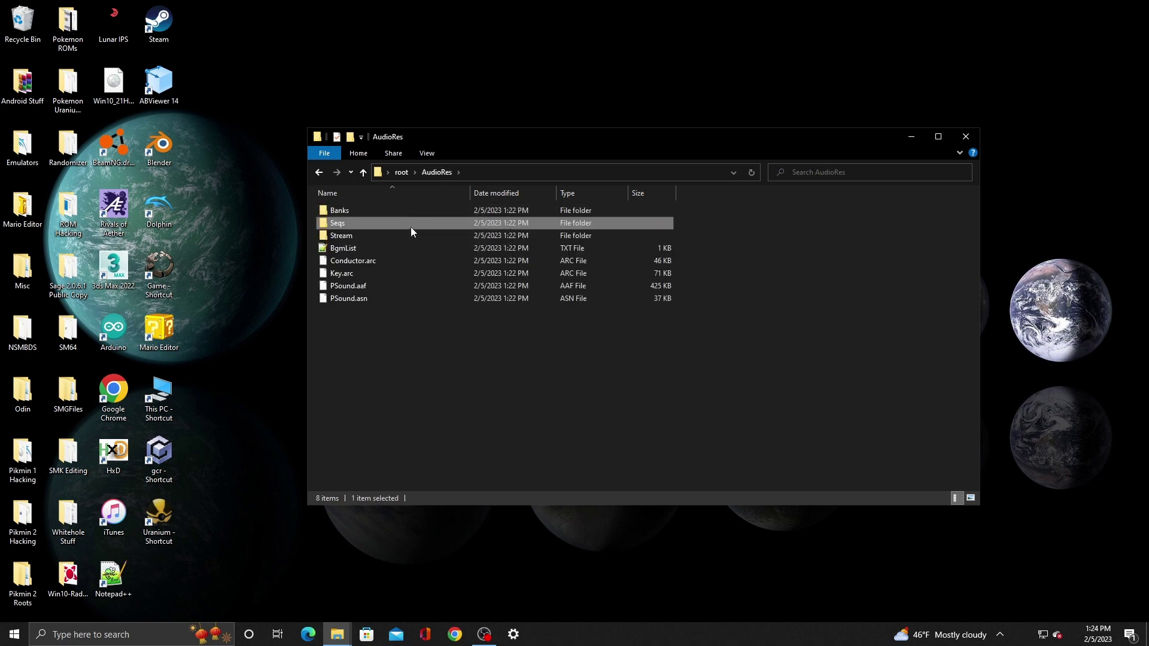
double_click(410, 228)
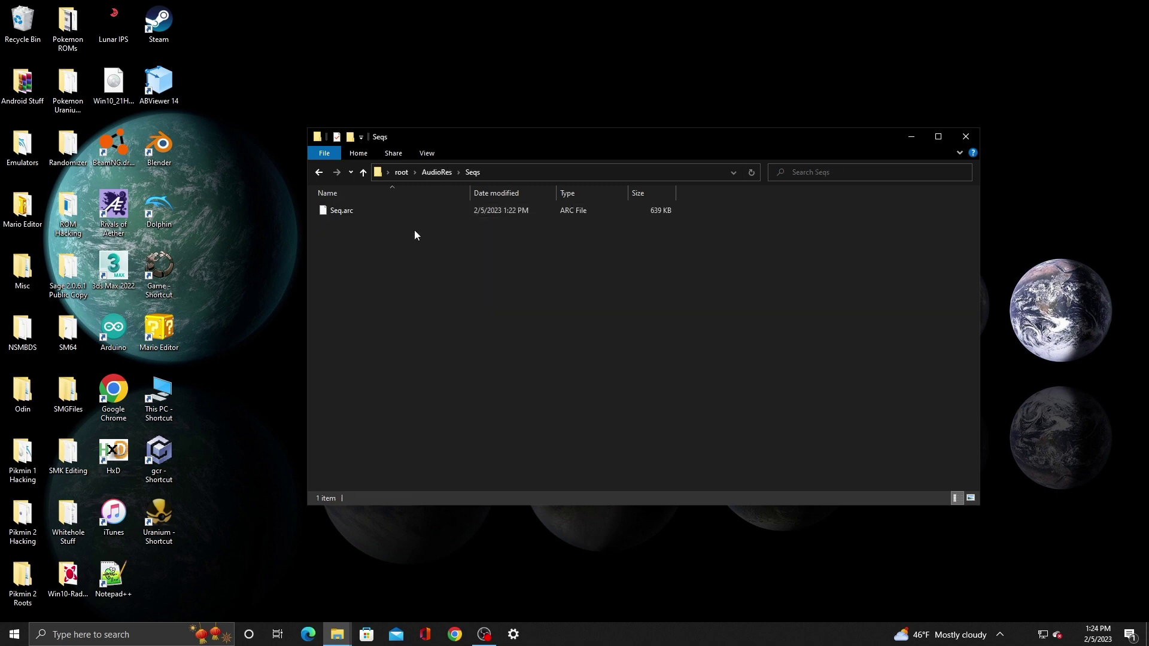
click(562, 216)
click(552, 259)
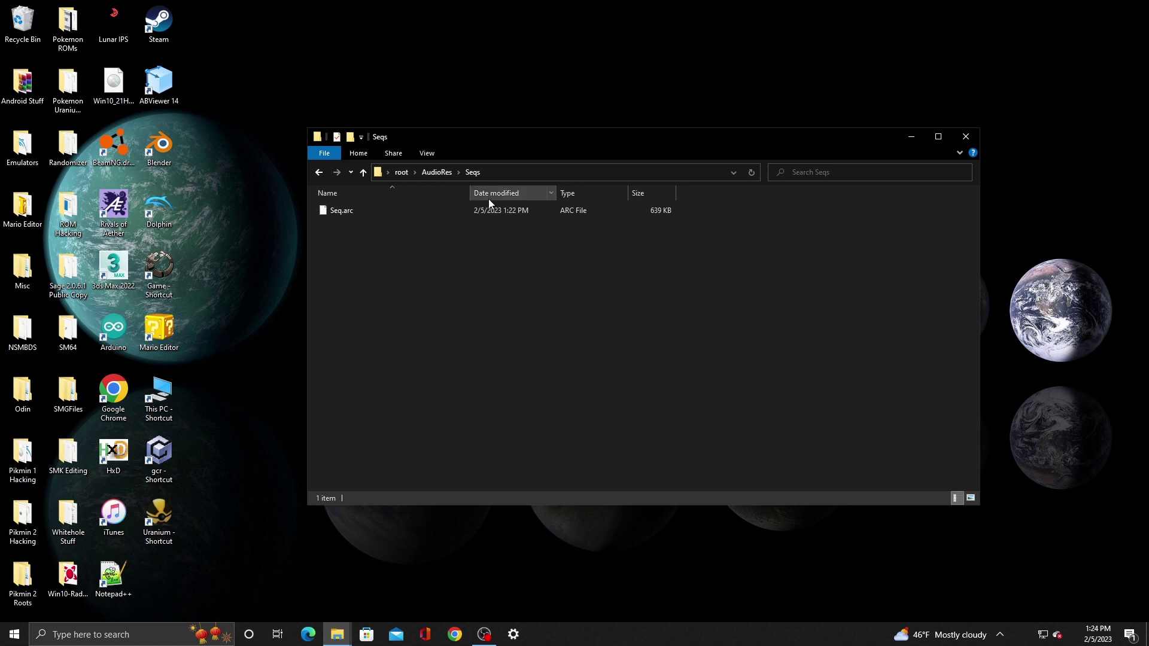
click(437, 172)
Step: Scroll through the Banks folder of wScene files and return to AudioRes
double_click(401, 214)
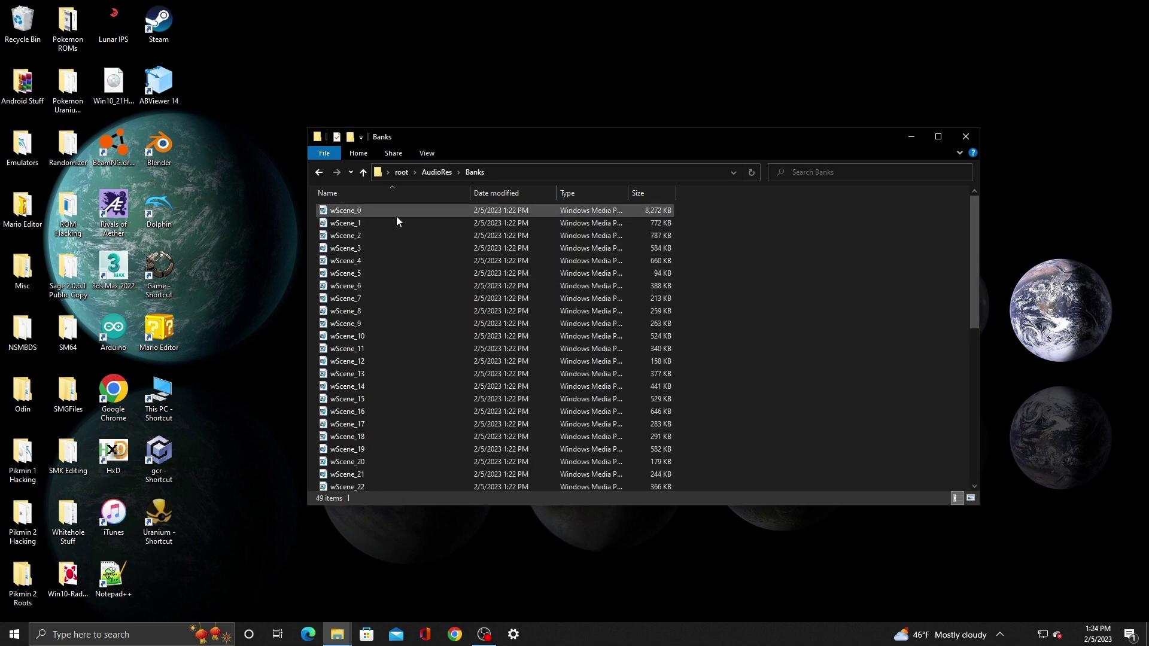
scroll(396, 220, down, 9)
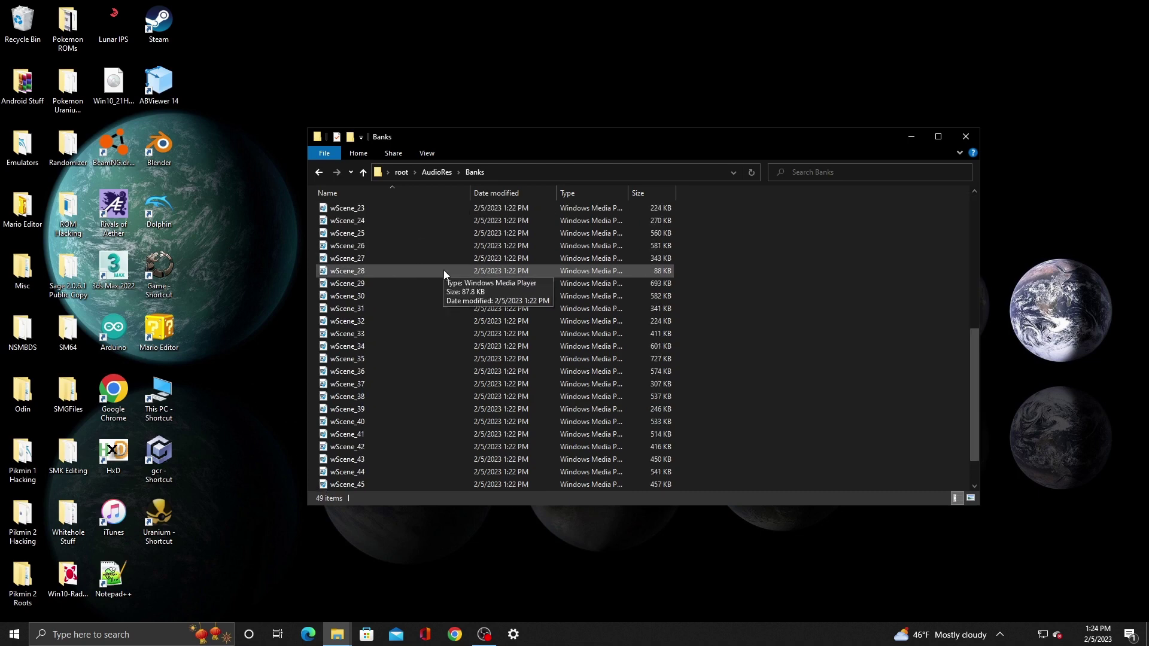
scroll(724, 473, up, 8)
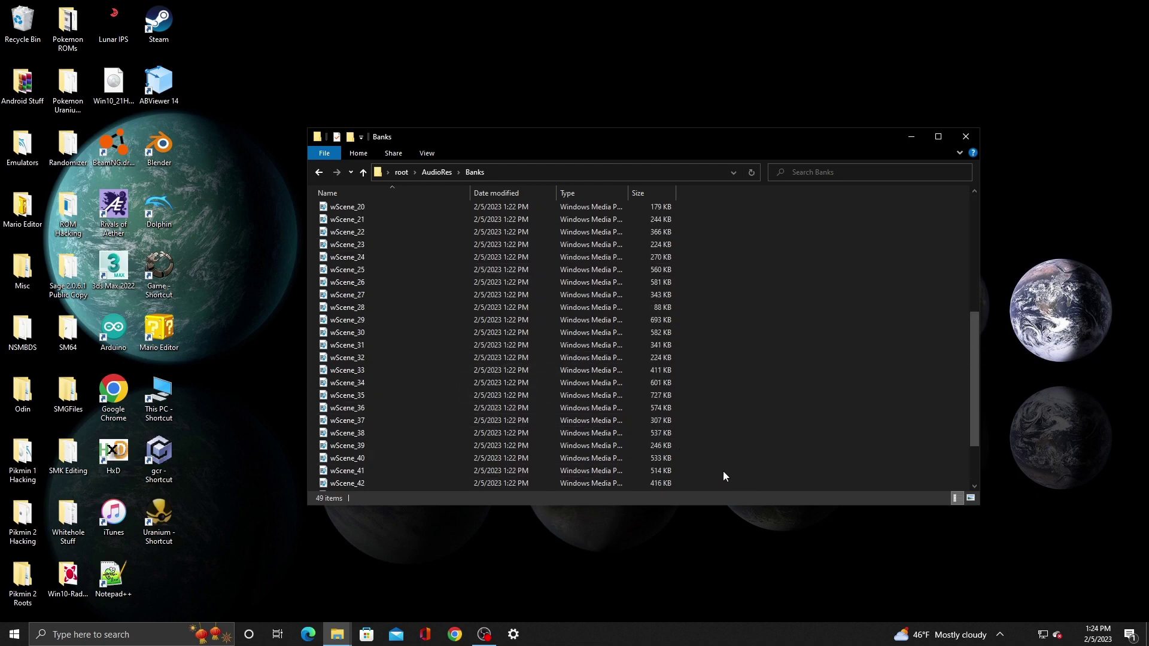
scroll(723, 477, up, 1)
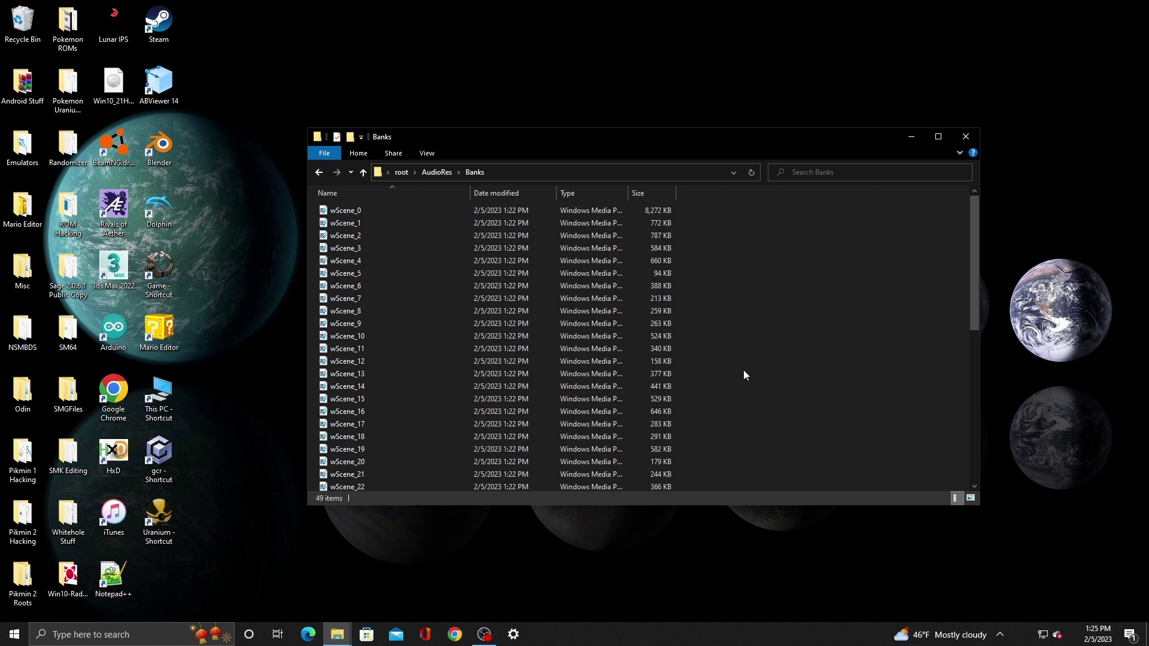
click(426, 175)
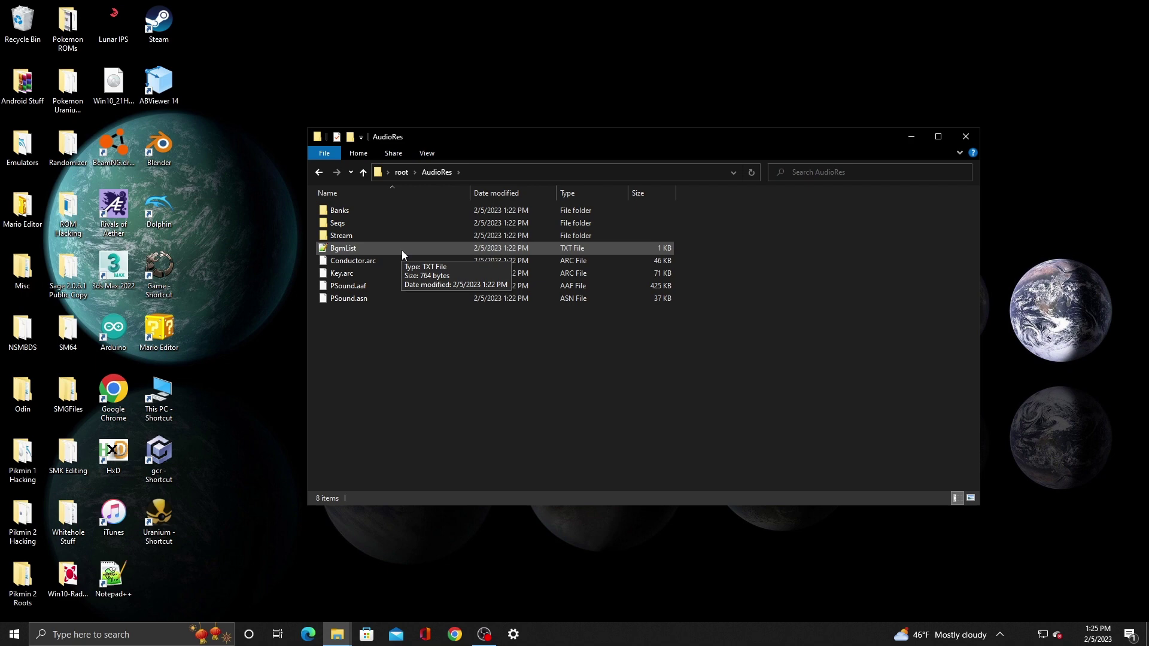
Step: Look inside the banner folder, then the enemy > parm folder
click(402, 174)
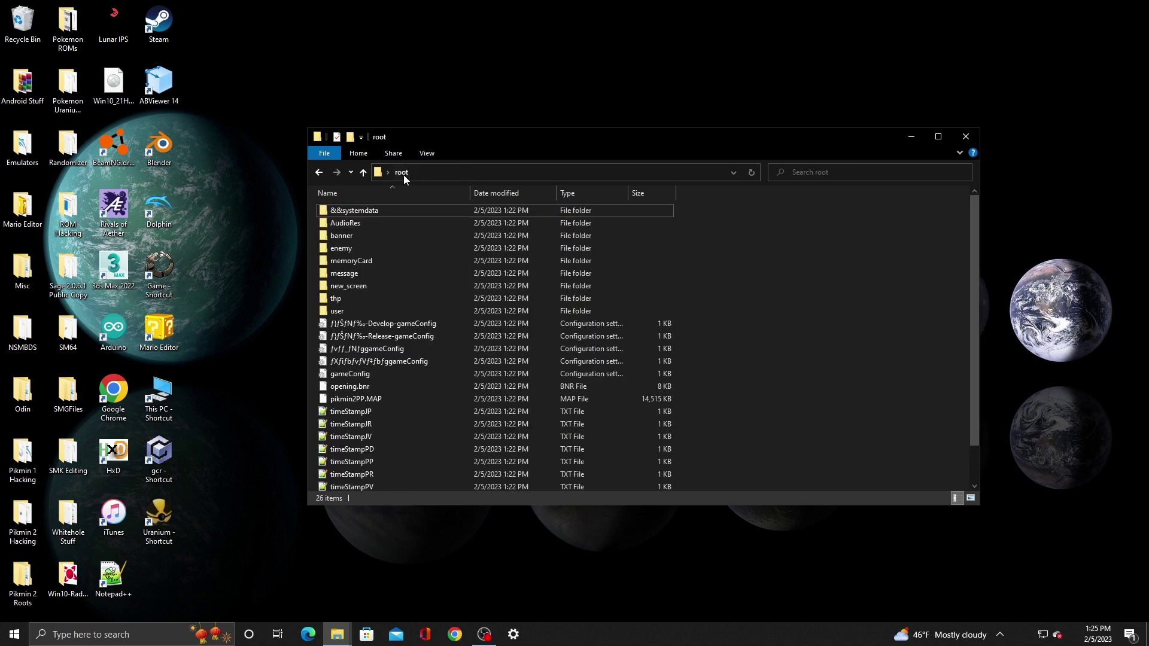
double_click(390, 236)
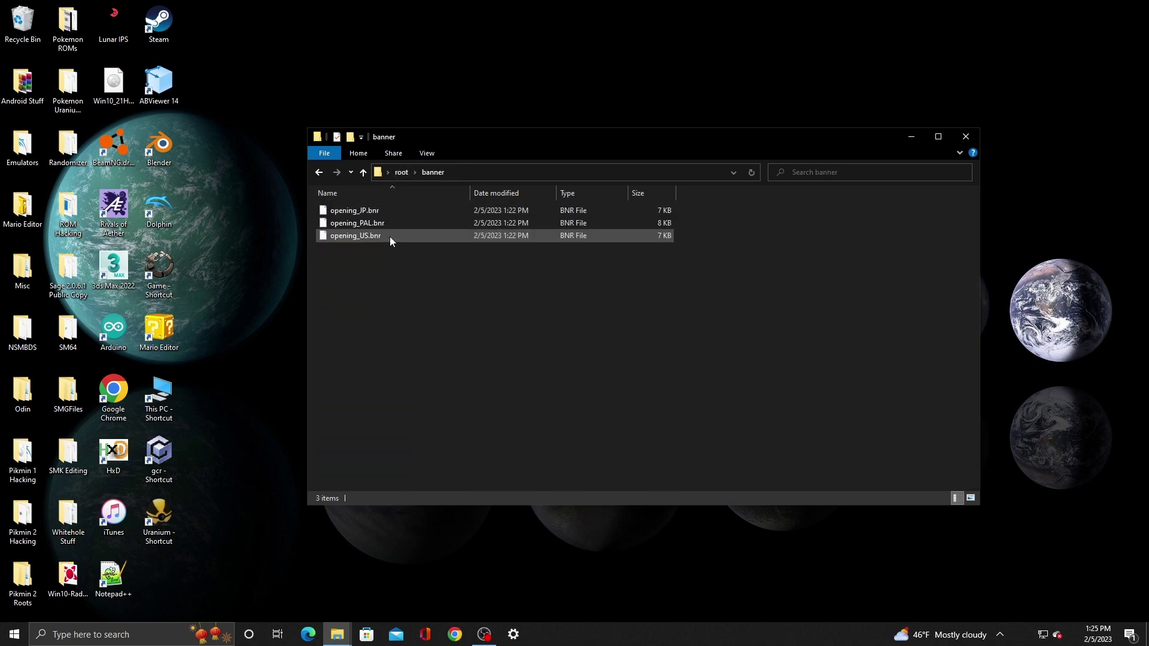
click(399, 173)
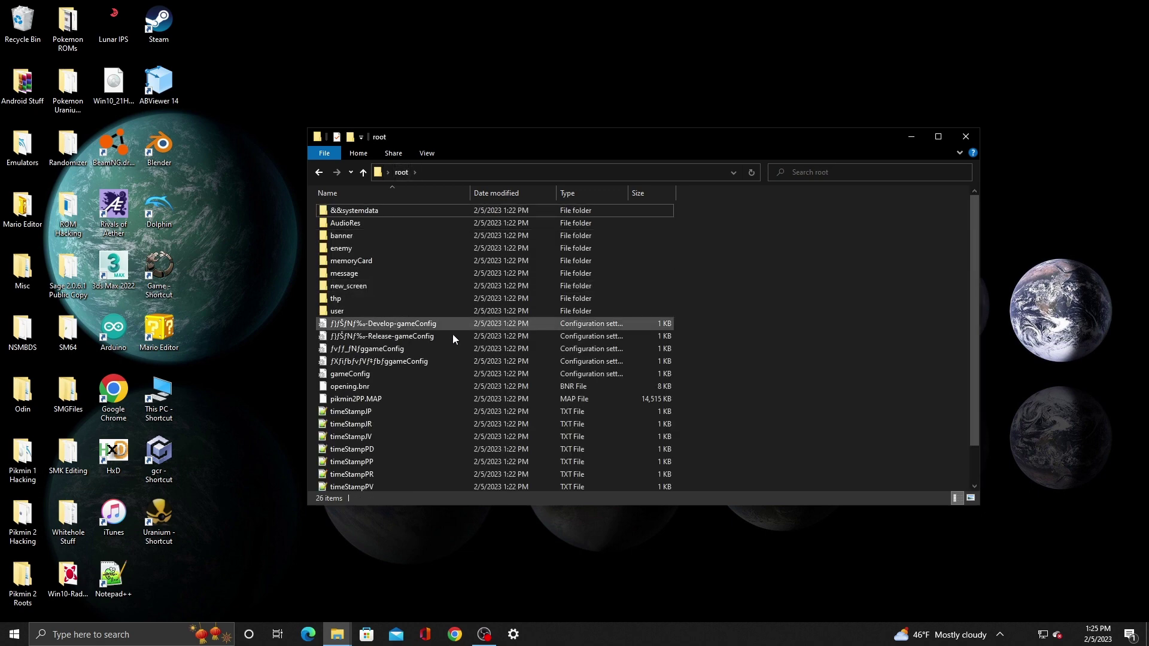
double_click(376, 248)
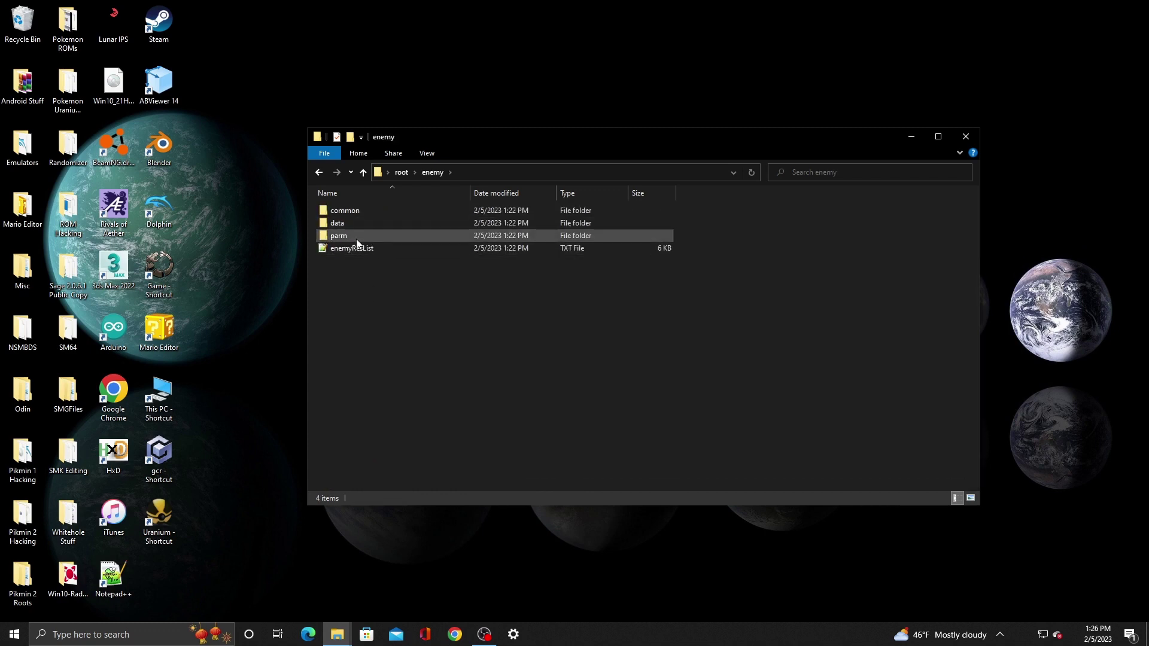
double_click(358, 237)
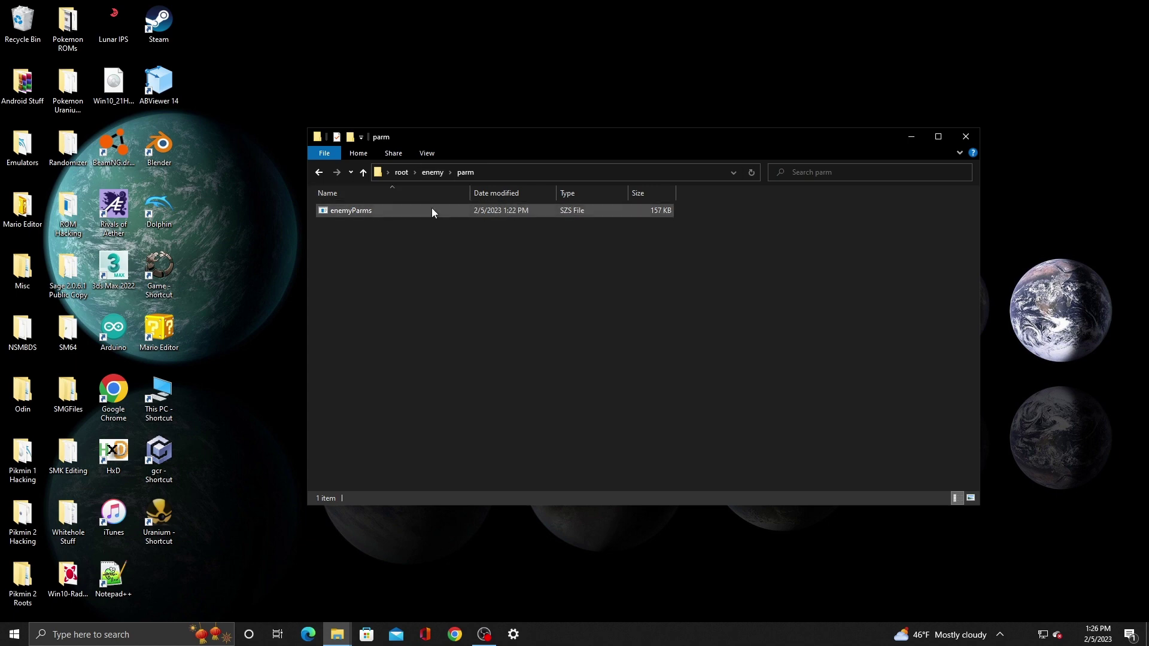
click(433, 173)
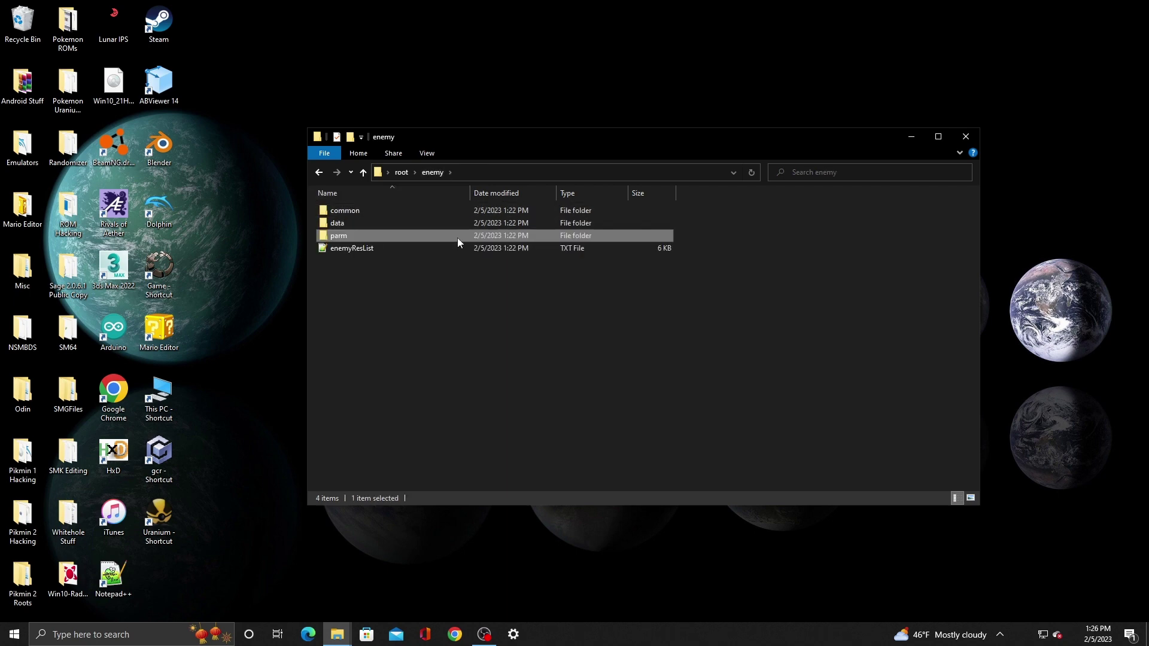
Step: Browse enemy > data into the Kabuto folder, then go back up to root
double_click(451, 223)
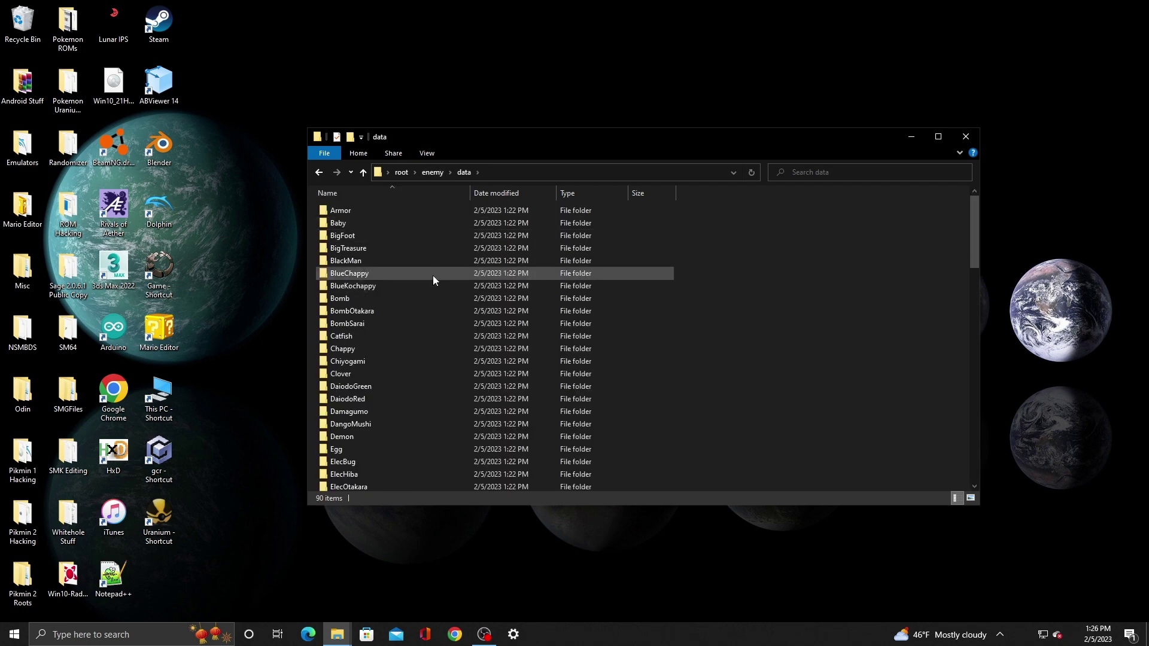
scroll(433, 275, down, 10)
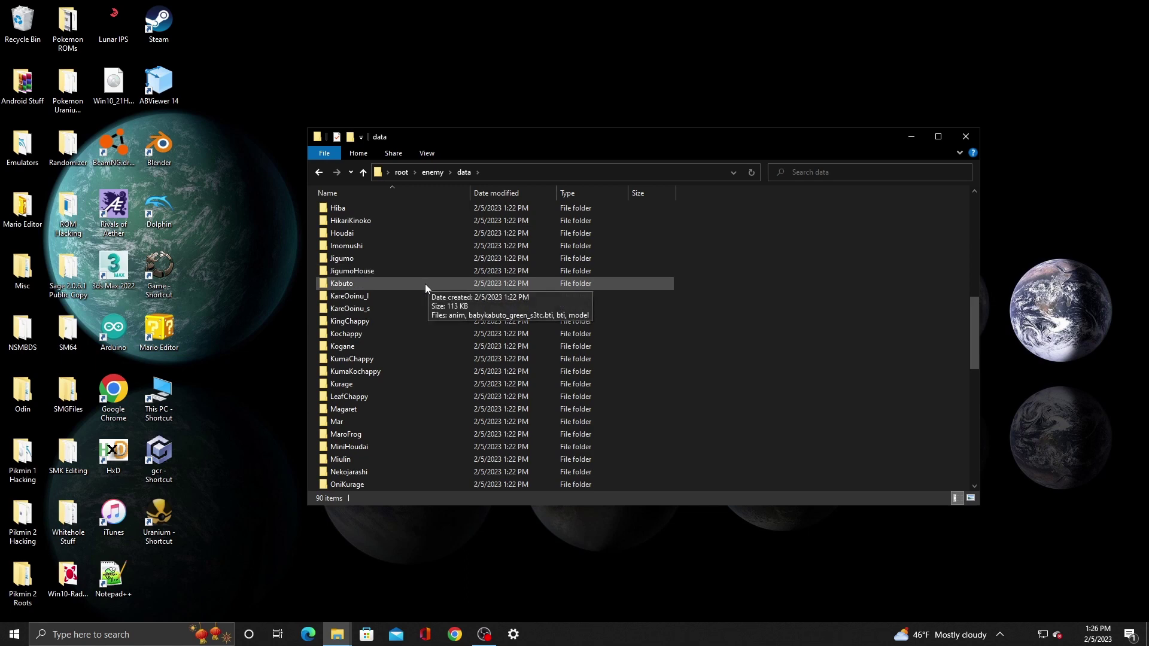
double_click(425, 284)
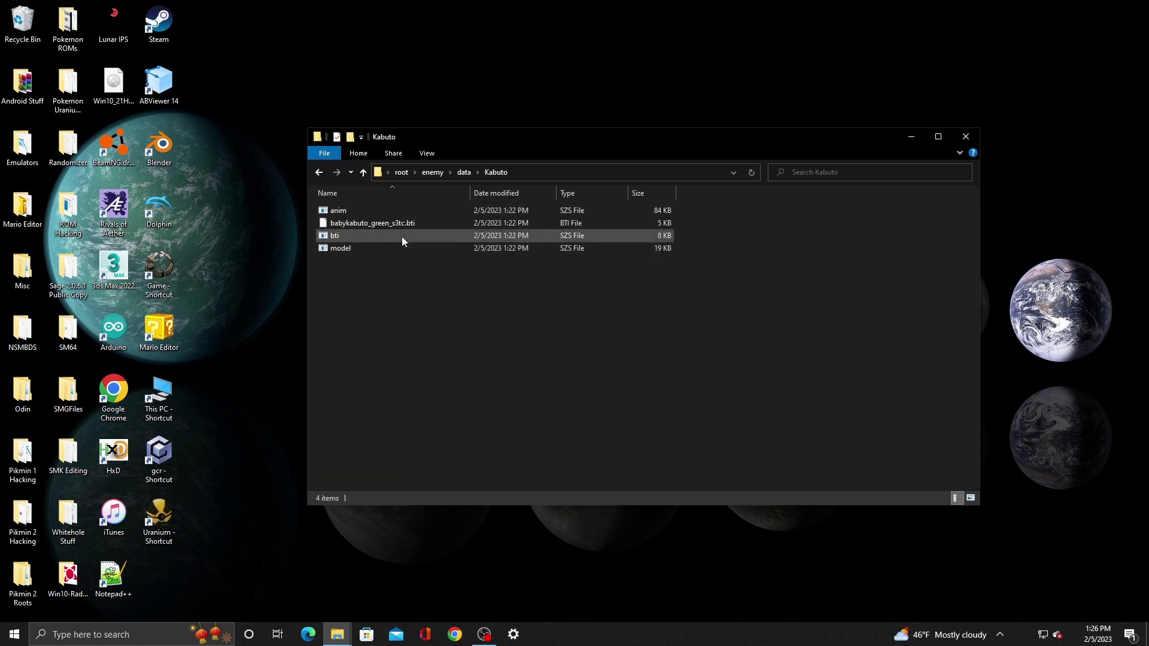
click(464, 172)
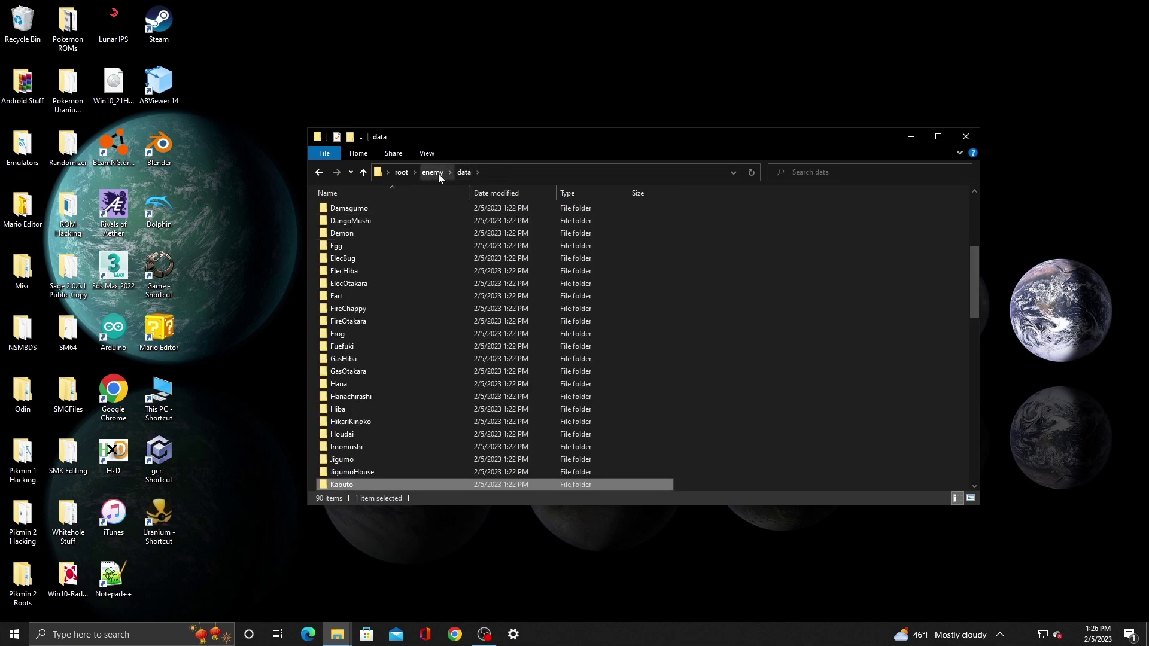
key(alt+Up)
key(alt+Up)
Step: Check the memoryCard folder, then select the nine files in the message folder
double_click(376, 256)
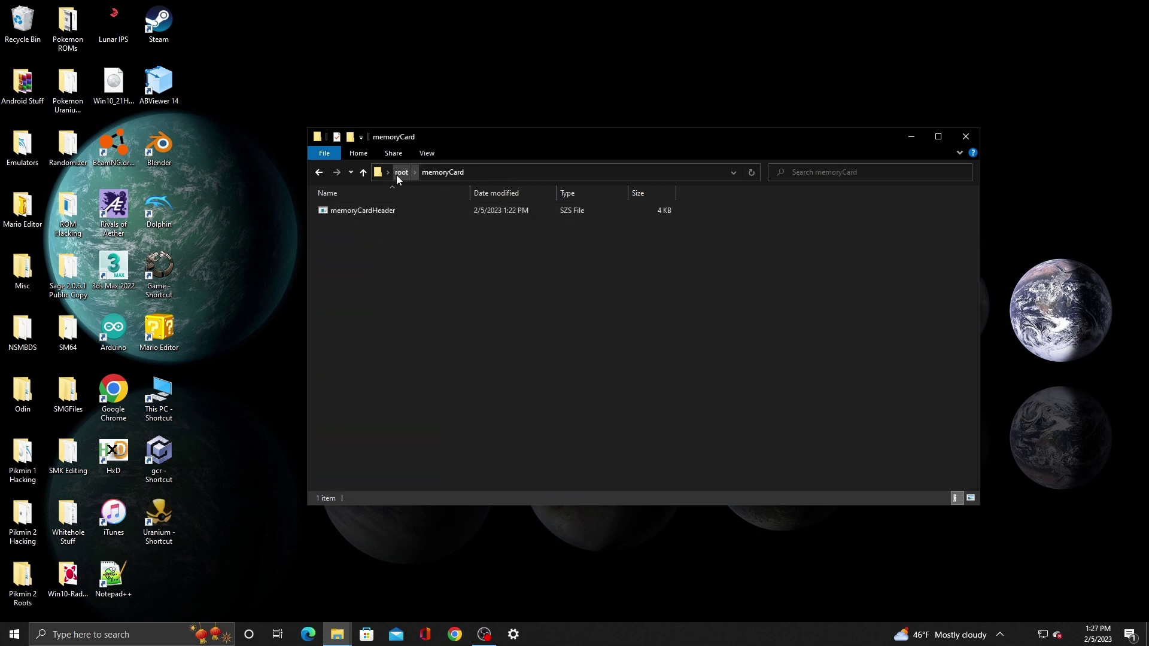
click(397, 173)
double_click(369, 276)
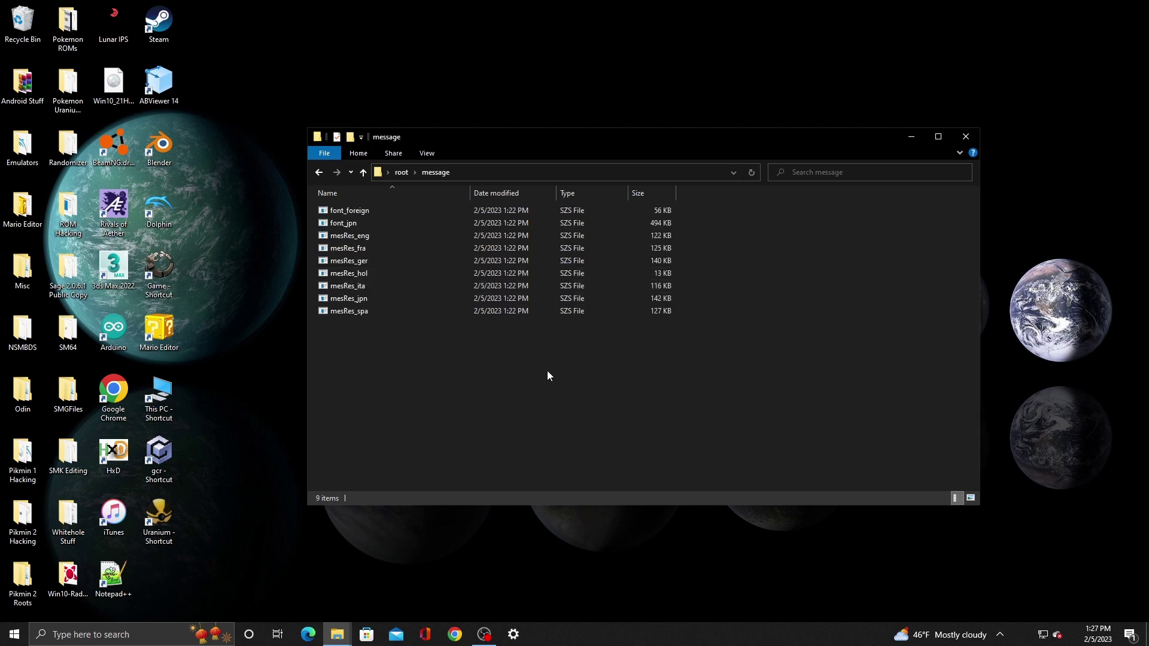
drag(718, 357, 441, 213)
click(686, 398)
drag(708, 356, 423, 201)
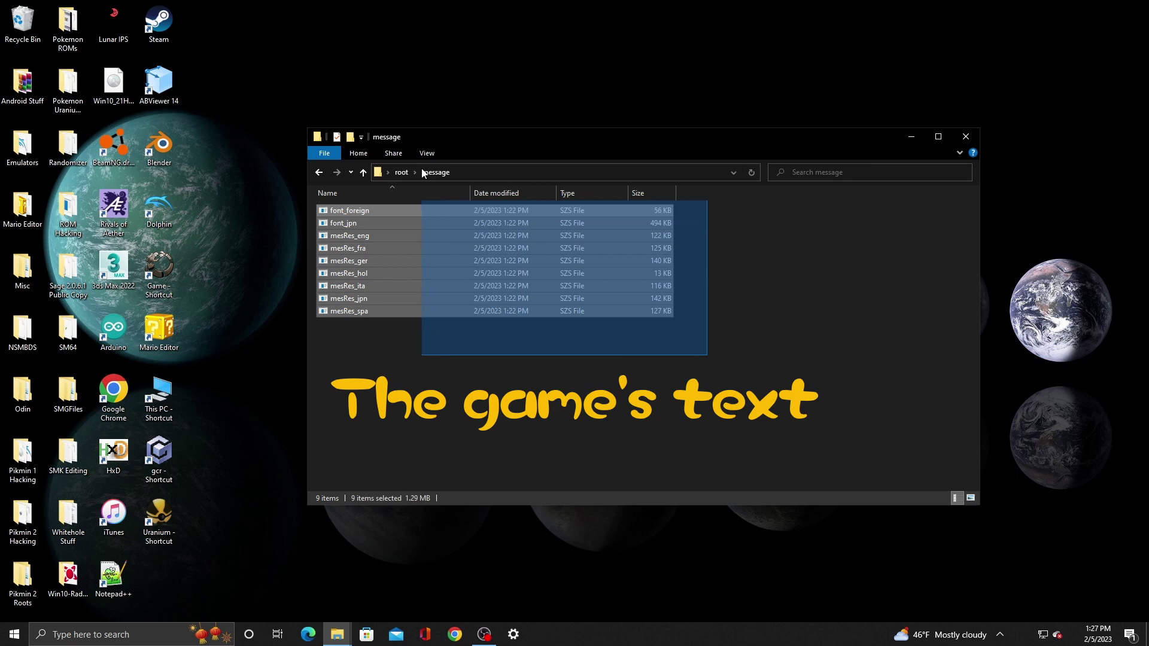
click(490, 375)
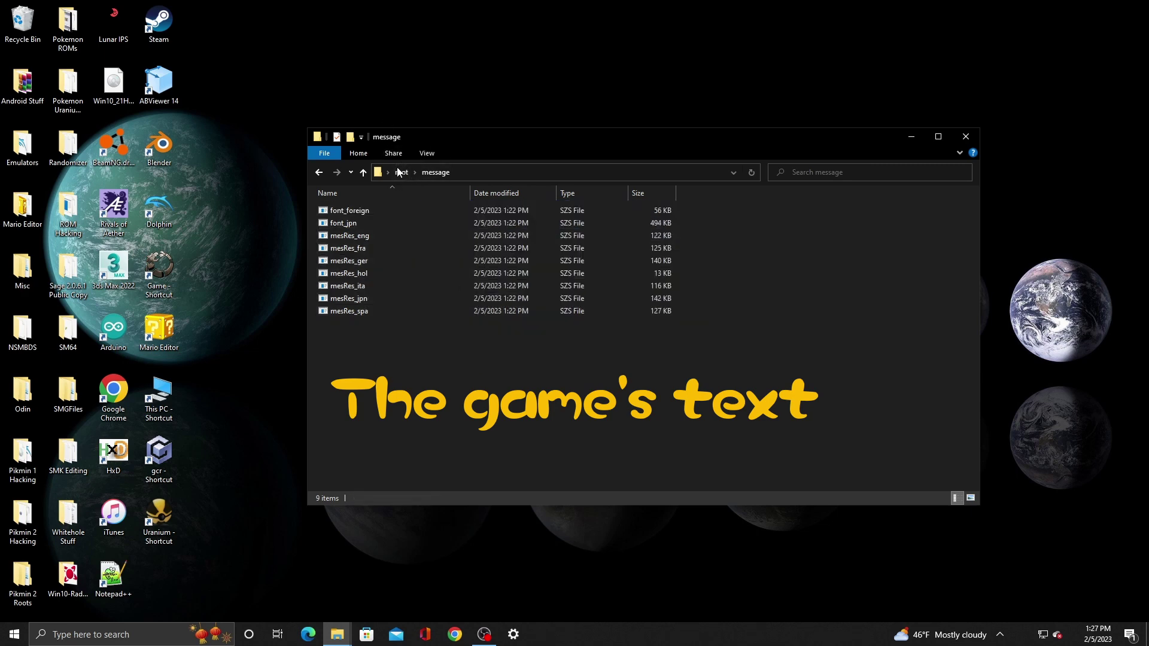
click(398, 172)
Step: Look inside new_screen > jpn, then open the thp folder of movie files
double_click(388, 290)
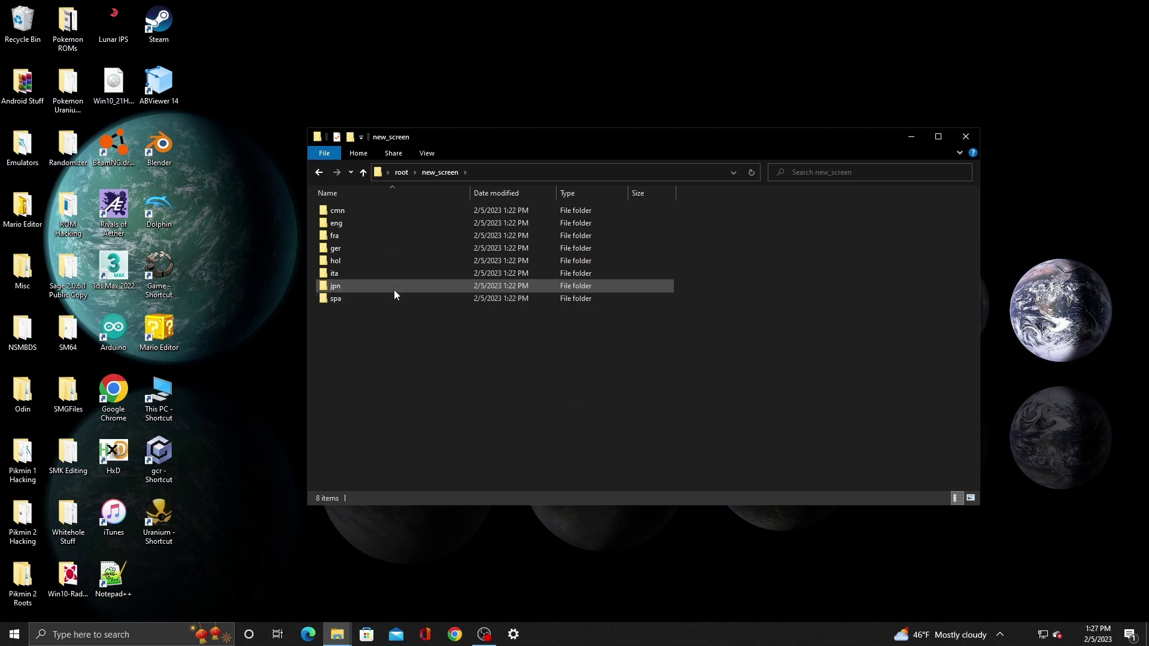
double_click(393, 289)
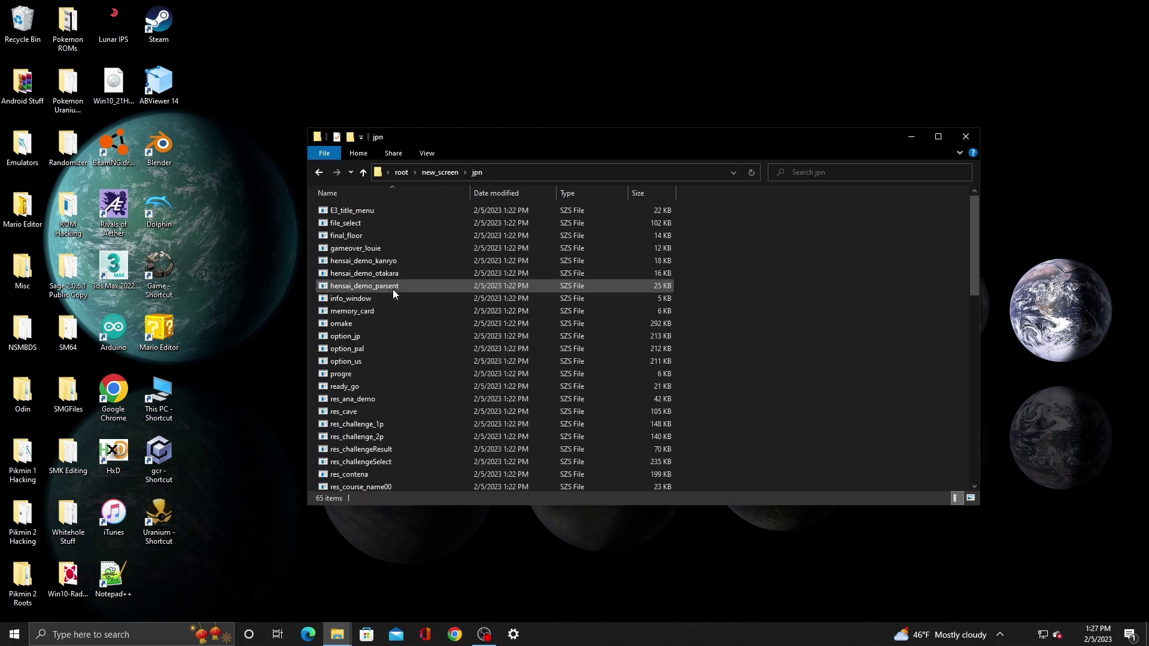
click(441, 173)
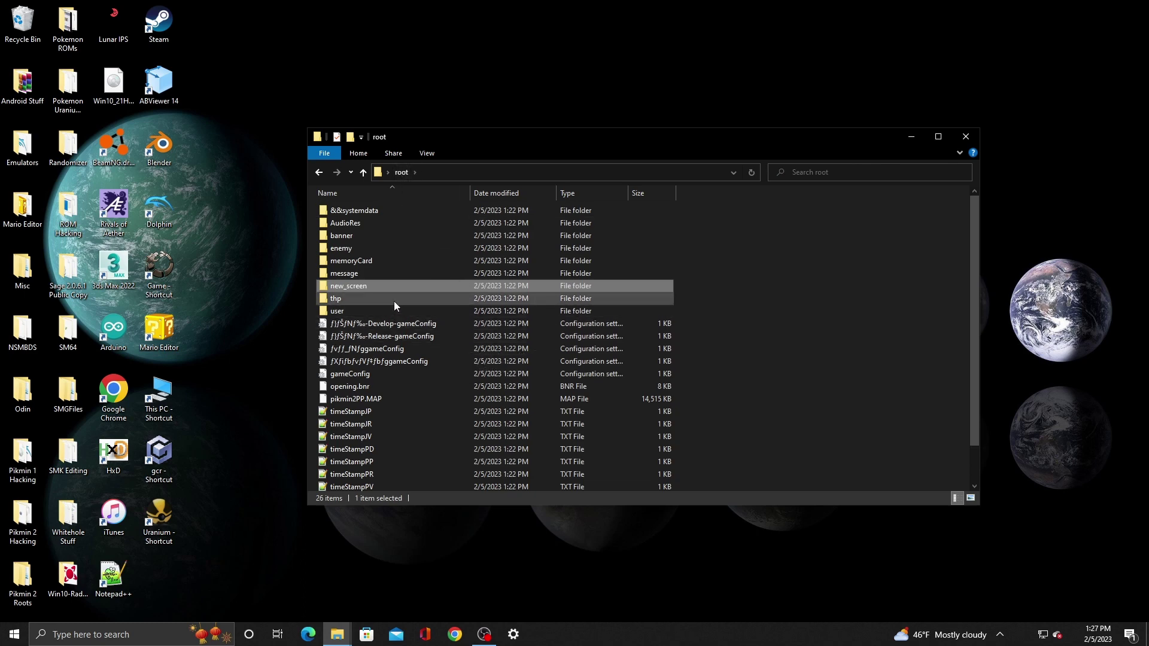
double_click(394, 303)
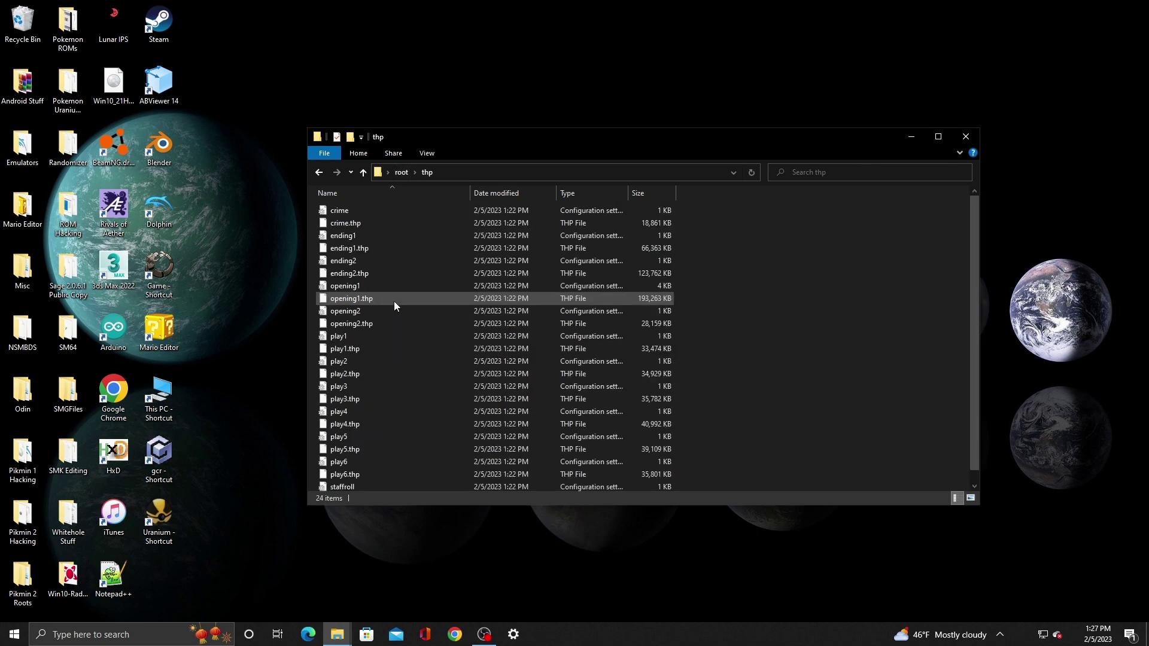
scroll(517, 330, down, 1)
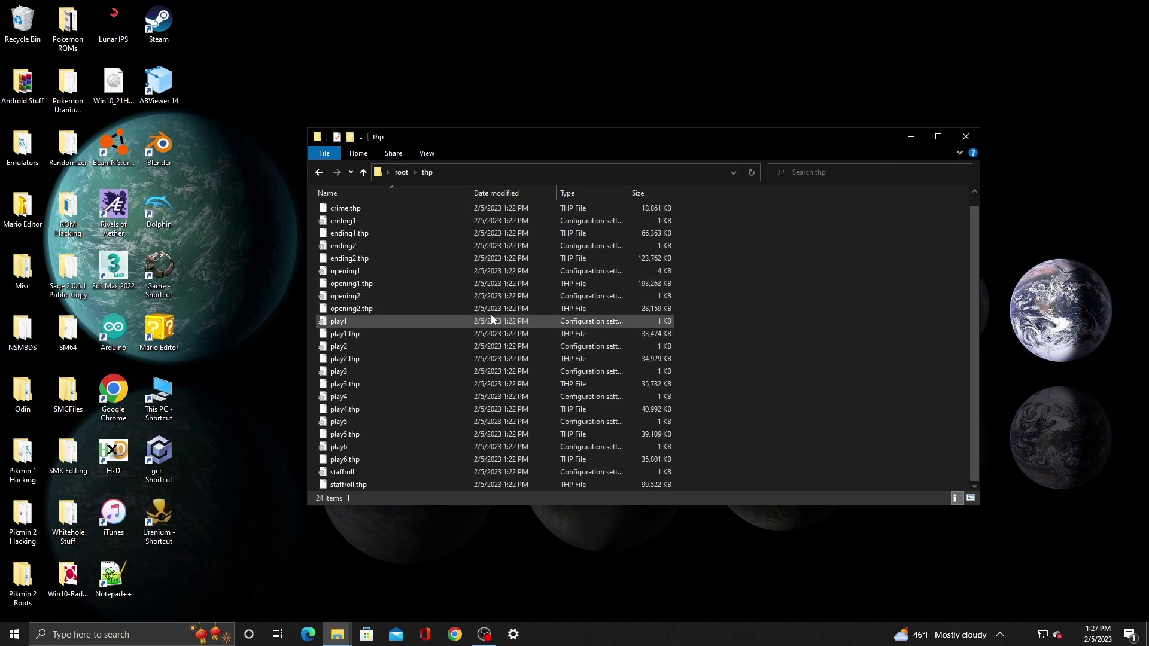
Step: Open the user folder and its first developer subfolder
click(402, 173)
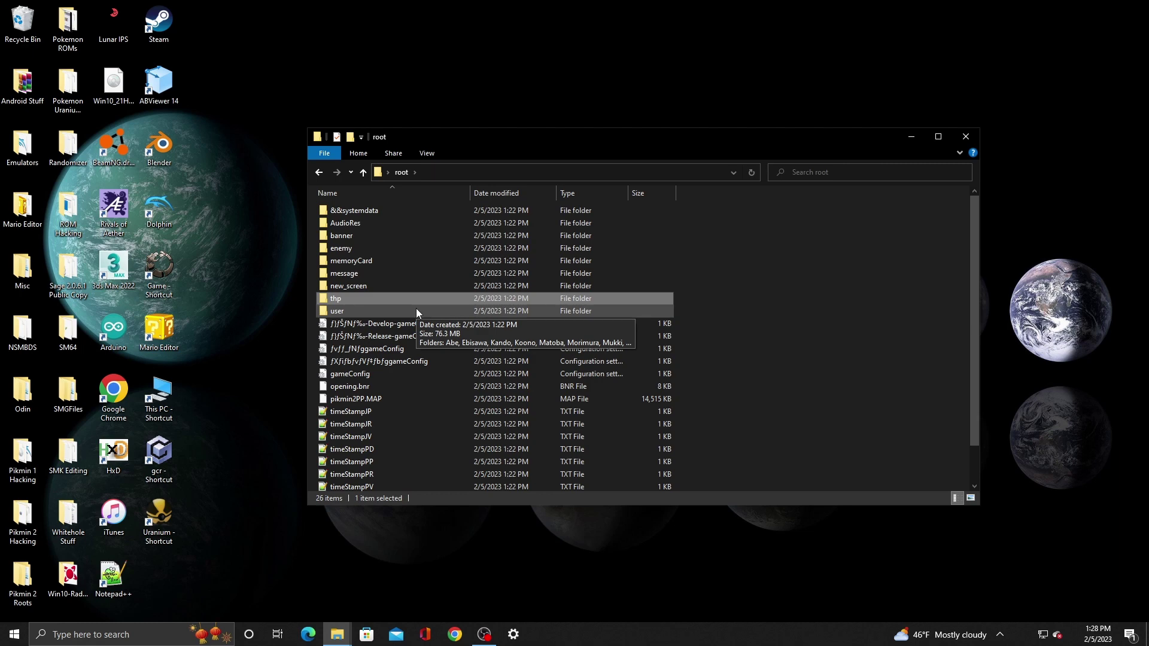
double_click(417, 312)
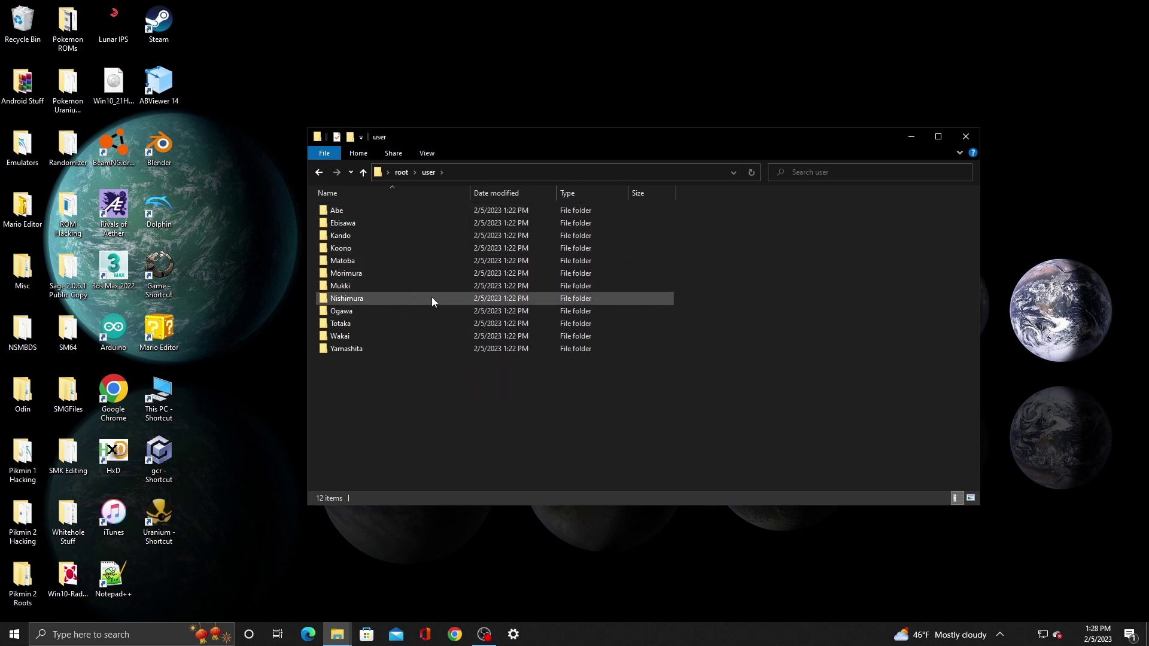
double_click(345, 211)
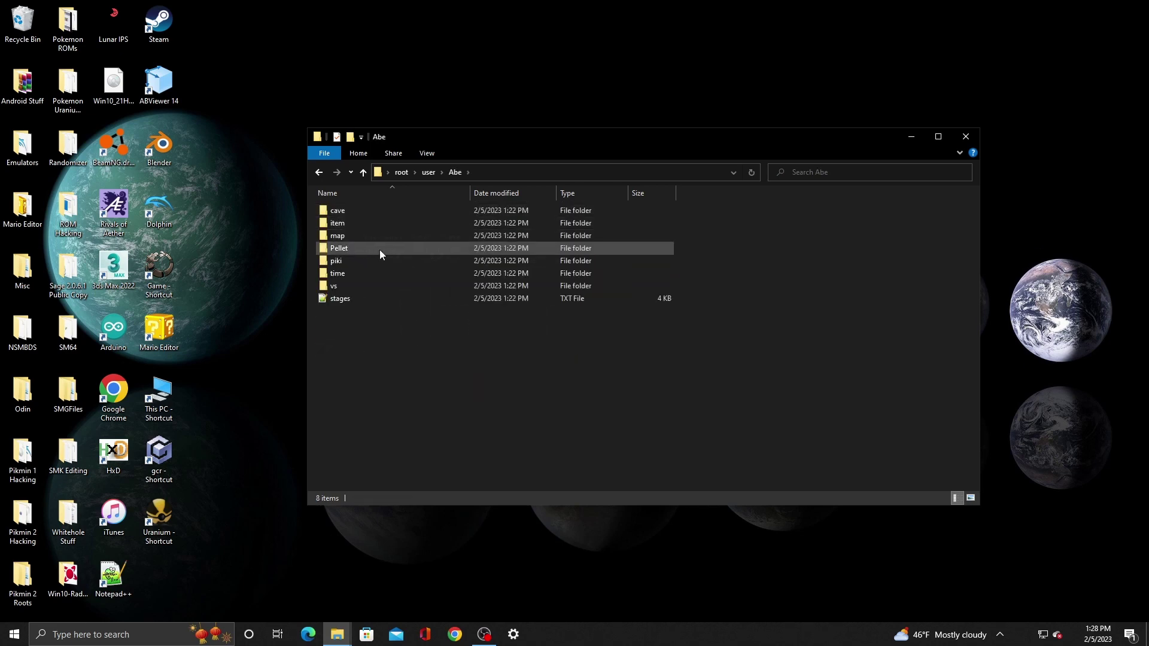
Step: Browse the cave, map and time folders inside it
double_click(364, 213)
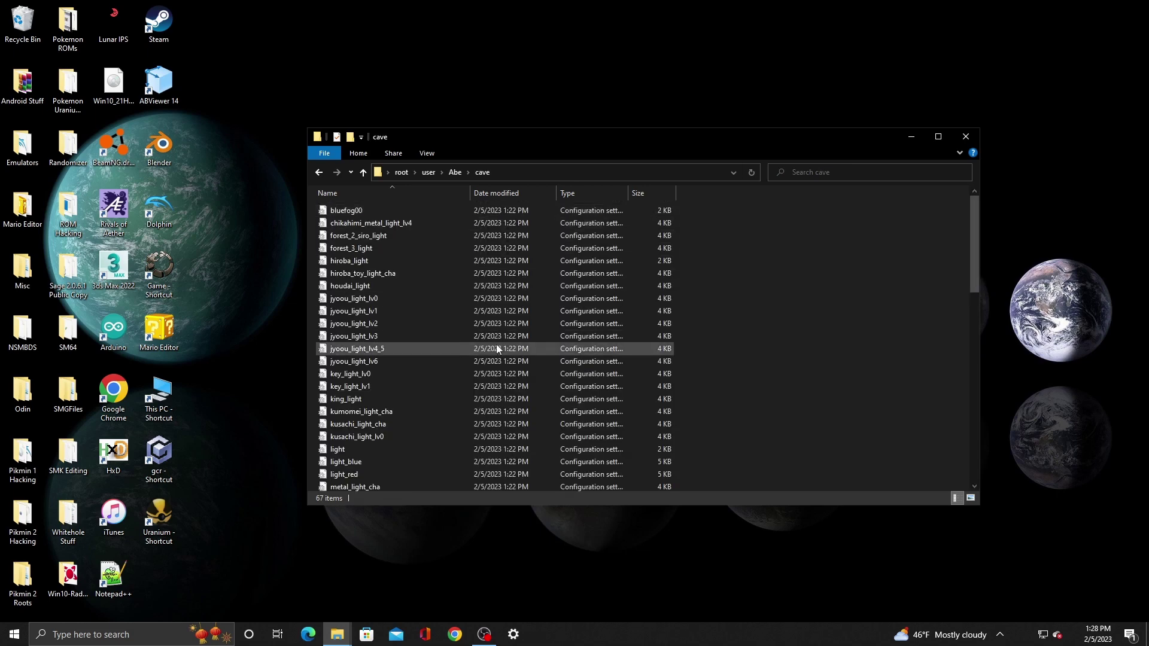
scroll(497, 343, down, 4)
scroll(497, 343, up, 4)
click(454, 173)
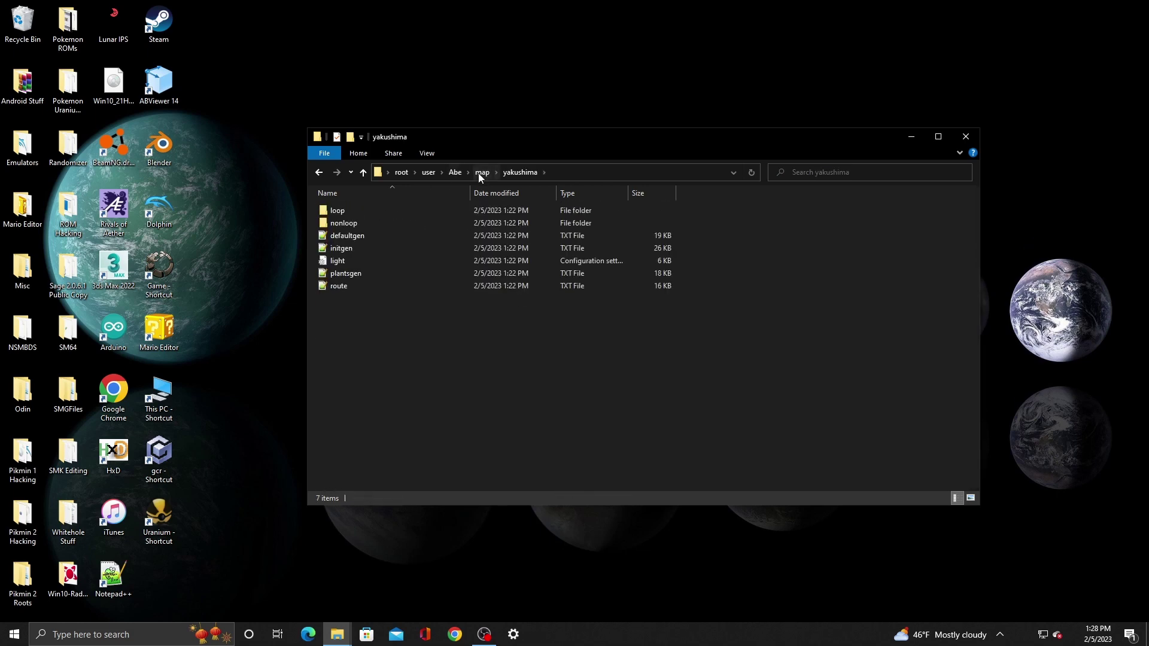
click(479, 173)
click(452, 174)
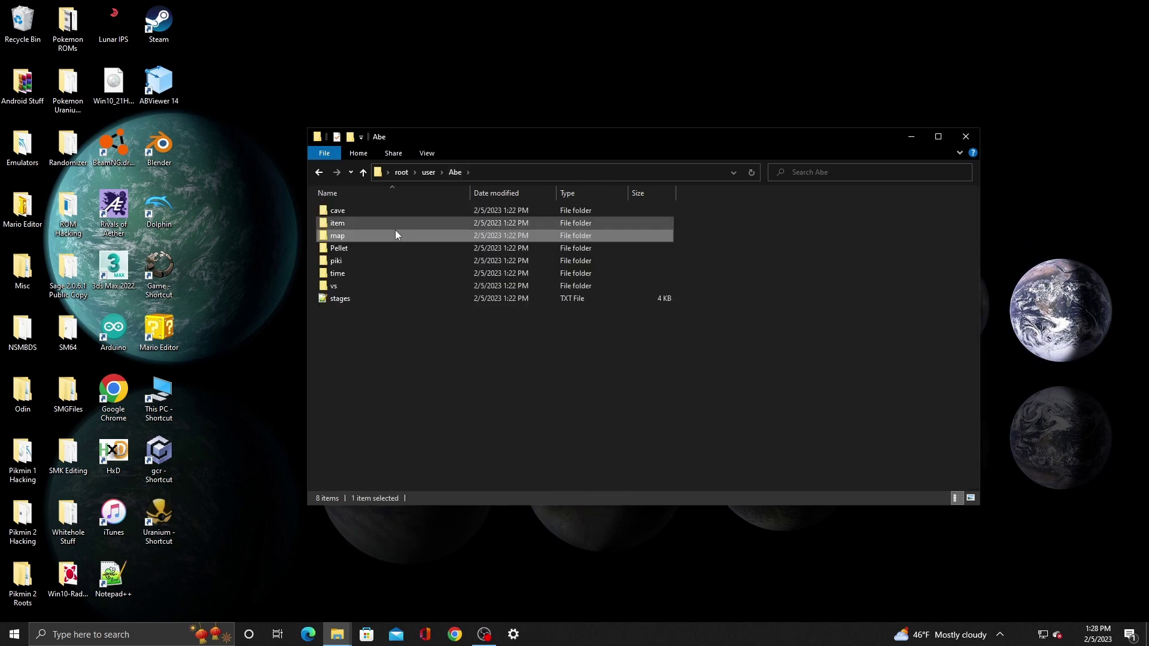
double_click(411, 273)
key(BackSpace)
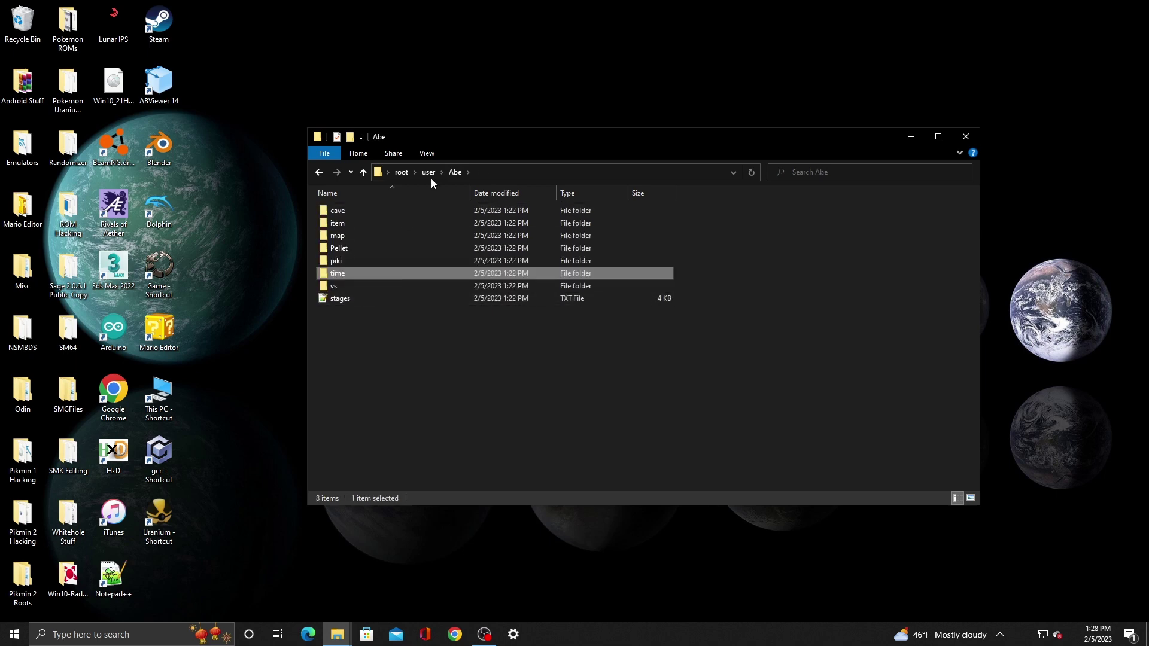
Step: Browse the second developer folder and its title subfolder
click(426, 175)
double_click(344, 226)
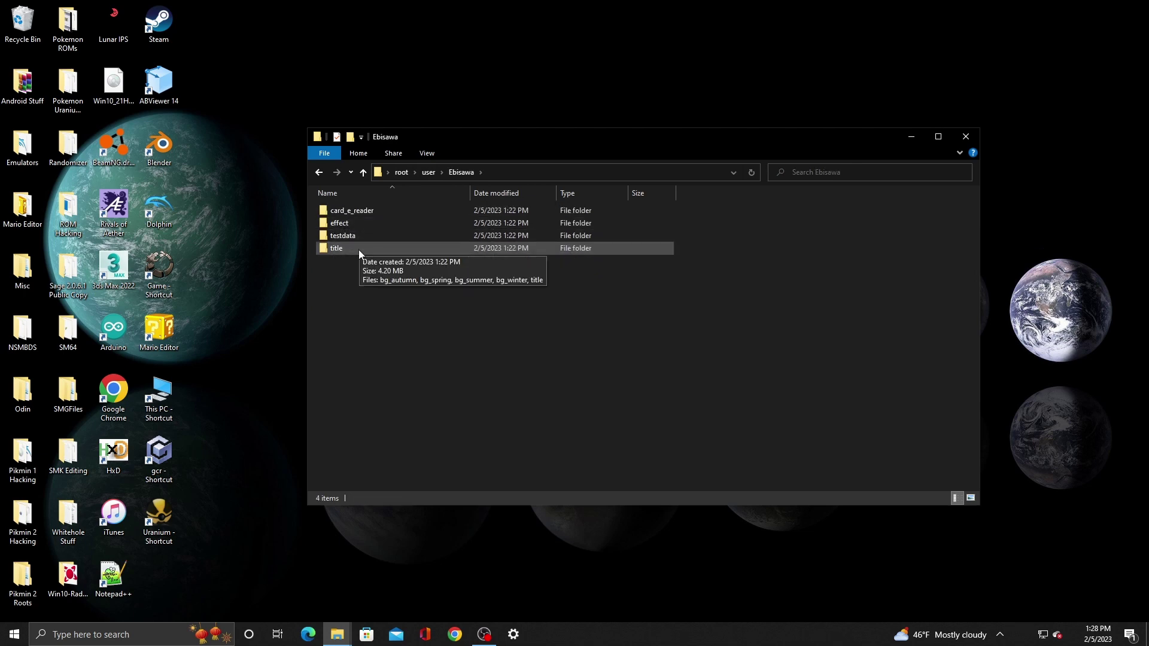
double_click(358, 250)
click(451, 174)
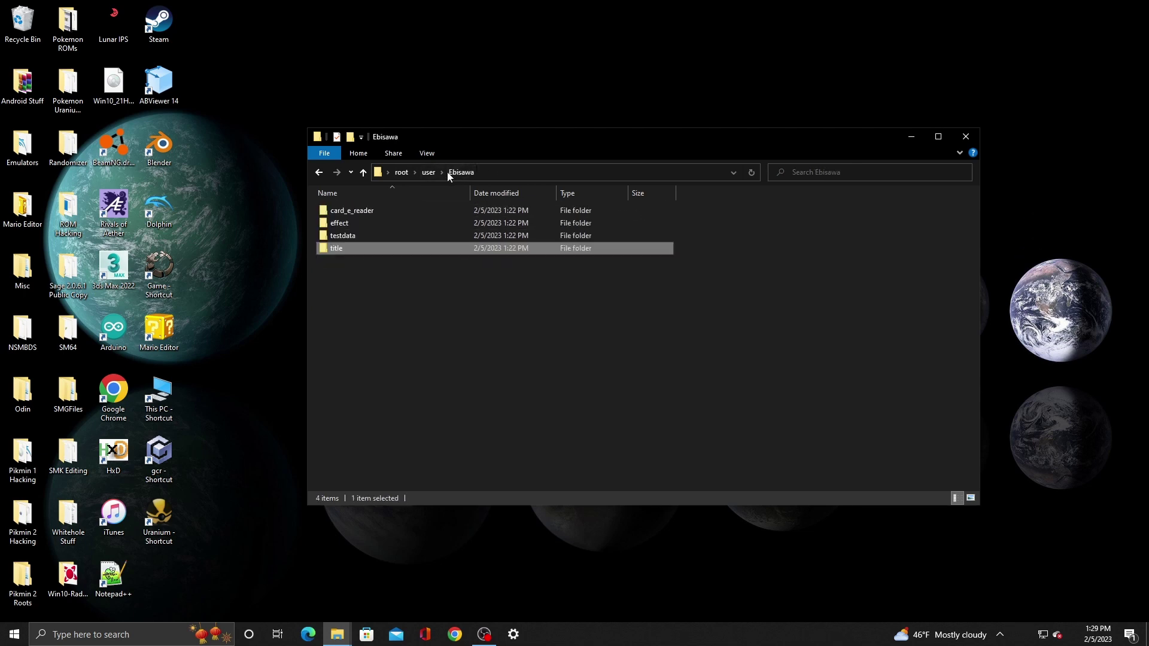
click(421, 173)
Step: Check the third developer folder's map subfolder and the folder with mail_icon and mail_table
double_click(388, 238)
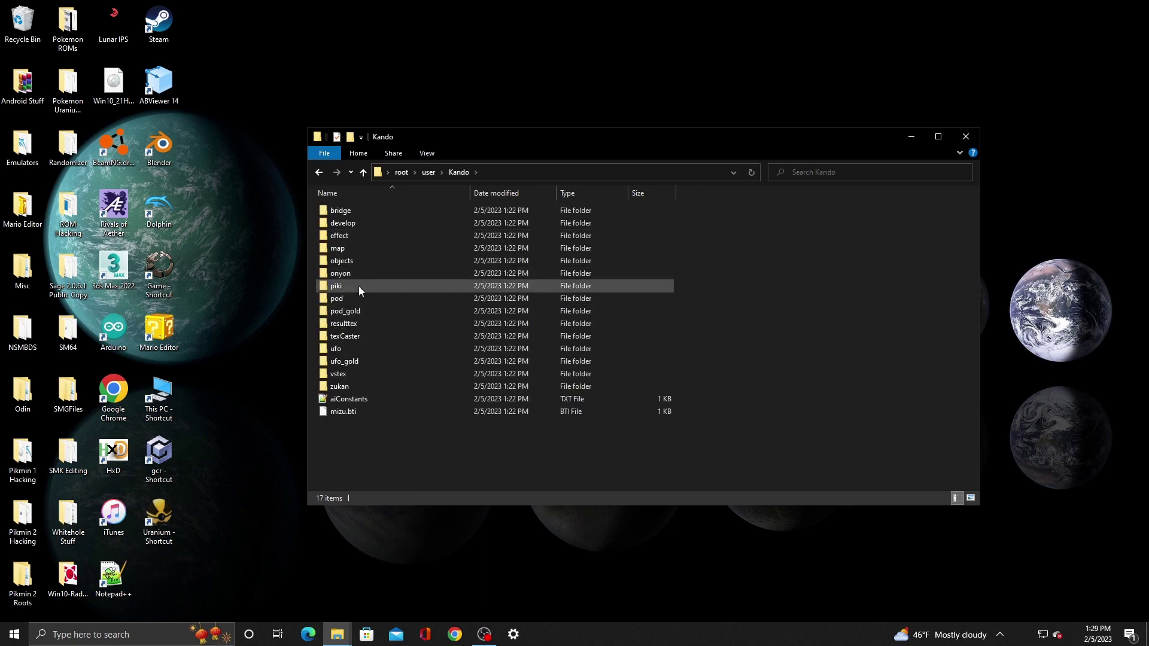
double_click(359, 248)
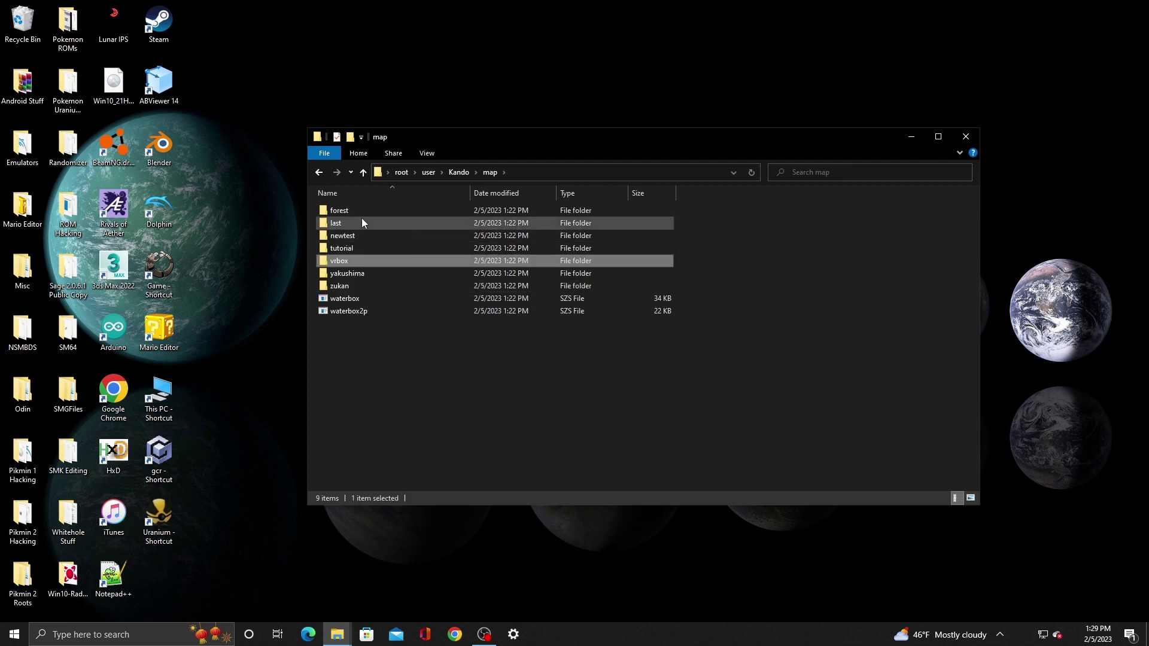
click(442, 173)
click(380, 246)
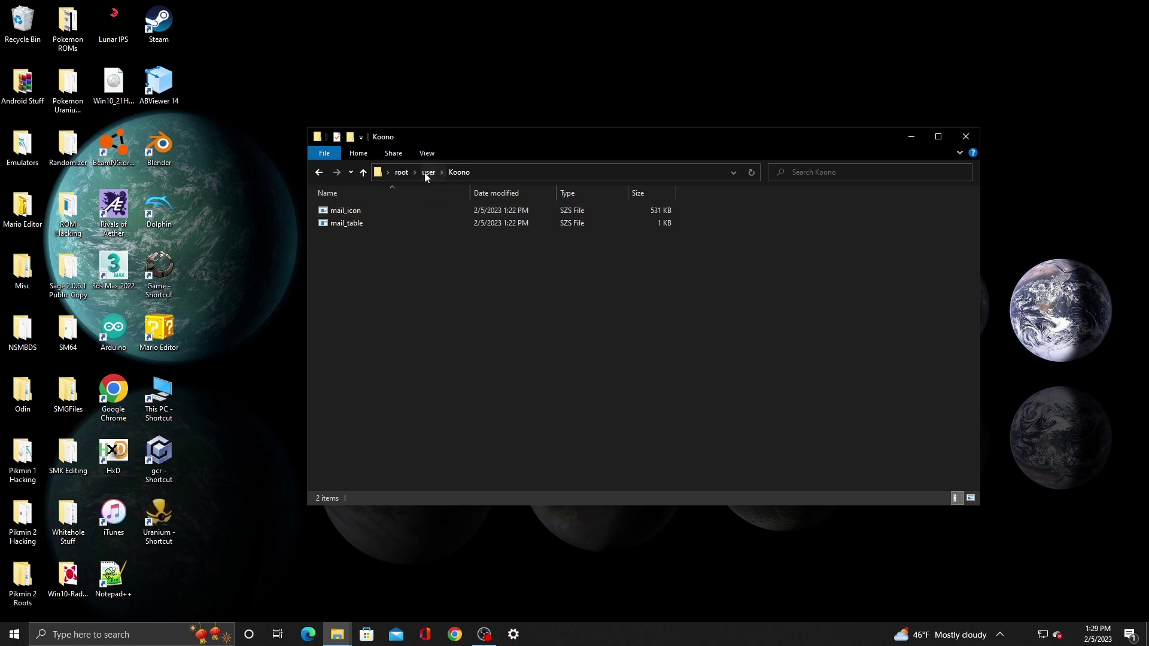
click(424, 172)
Step: Look into the challenge folder of the folder holding challenge and resulttex
double_click(363, 259)
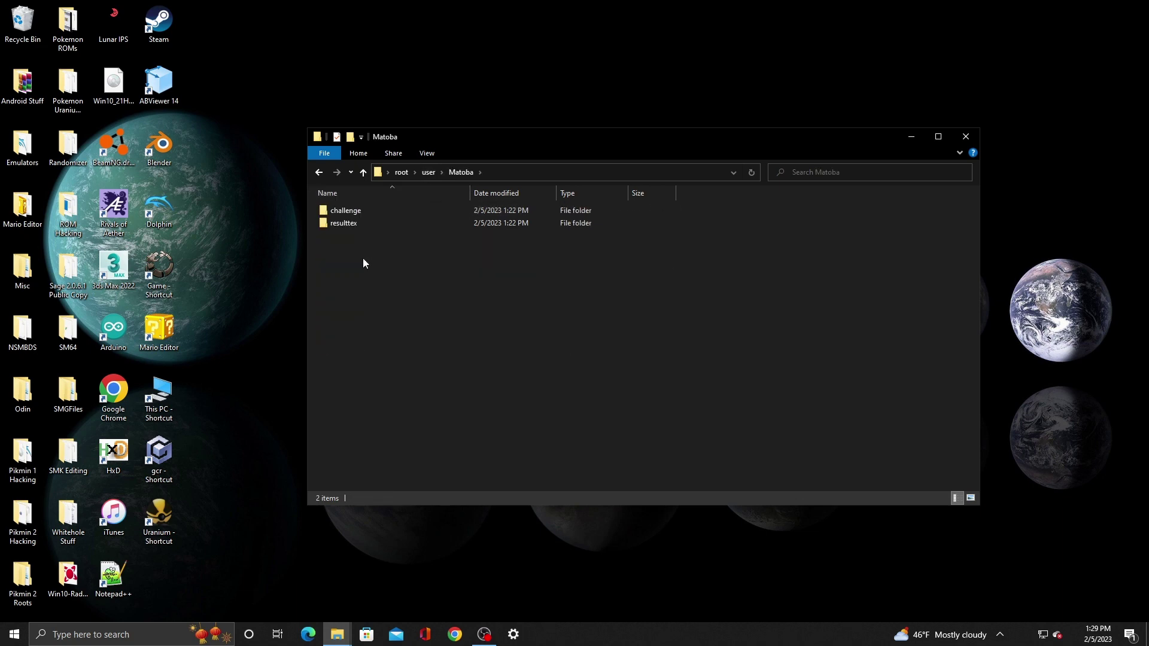
double_click(376, 214)
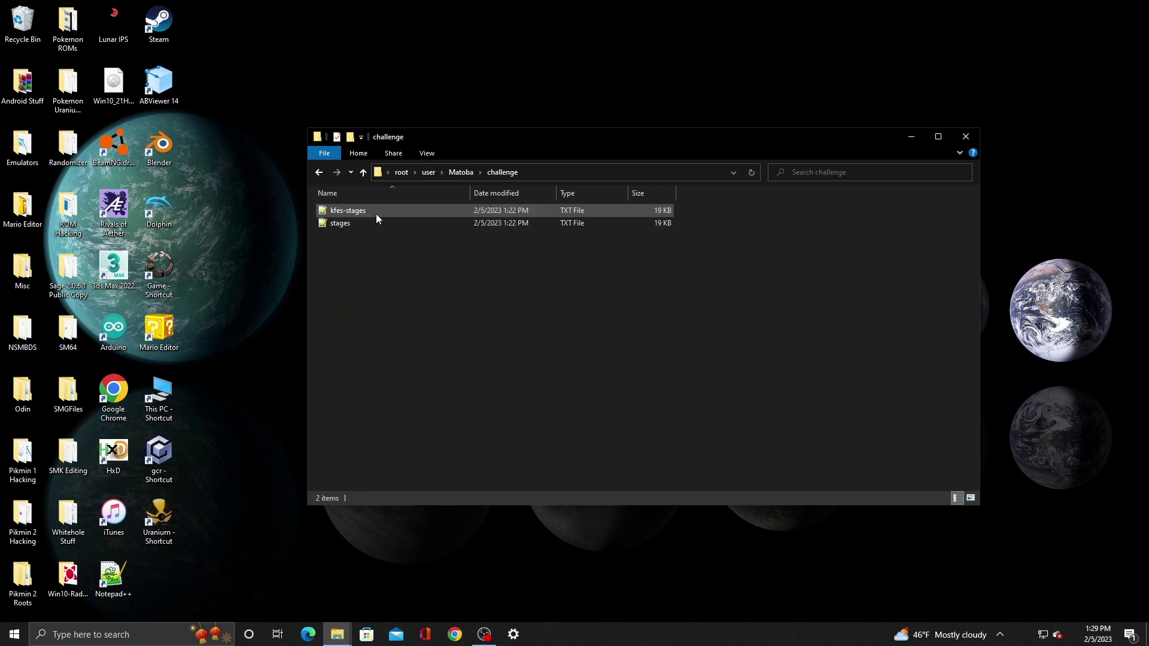
click(460, 173)
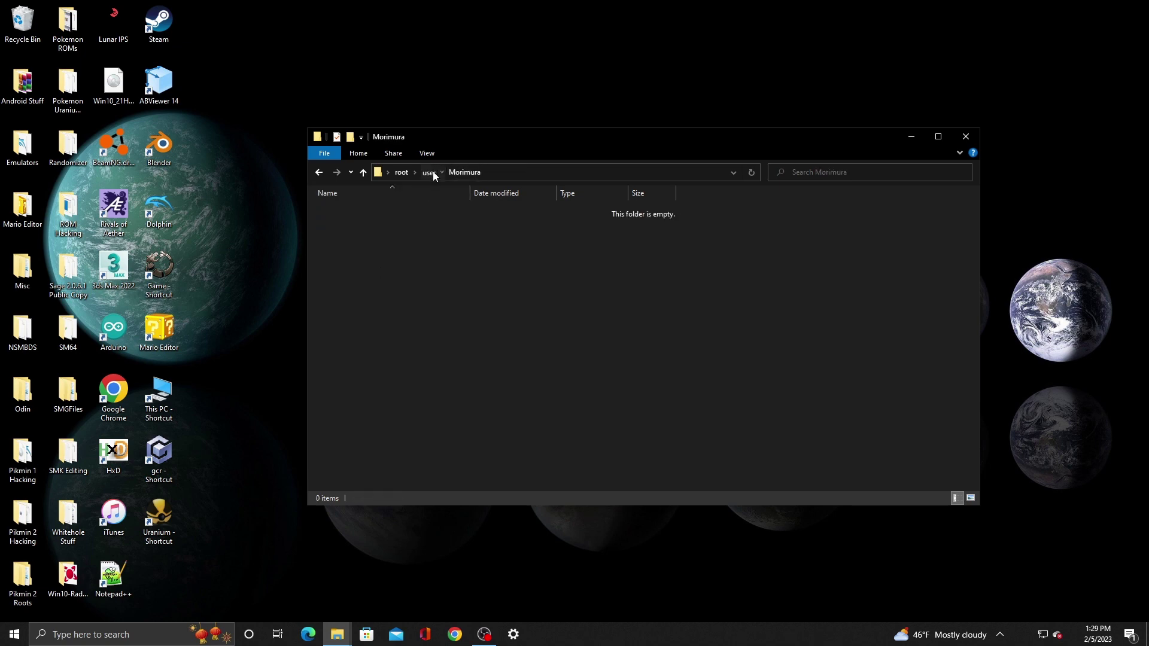
click(435, 173)
Step: Scroll through mapunits > caveinfo cave text files in the folder holding mapunits and movie
double_click(337, 277)
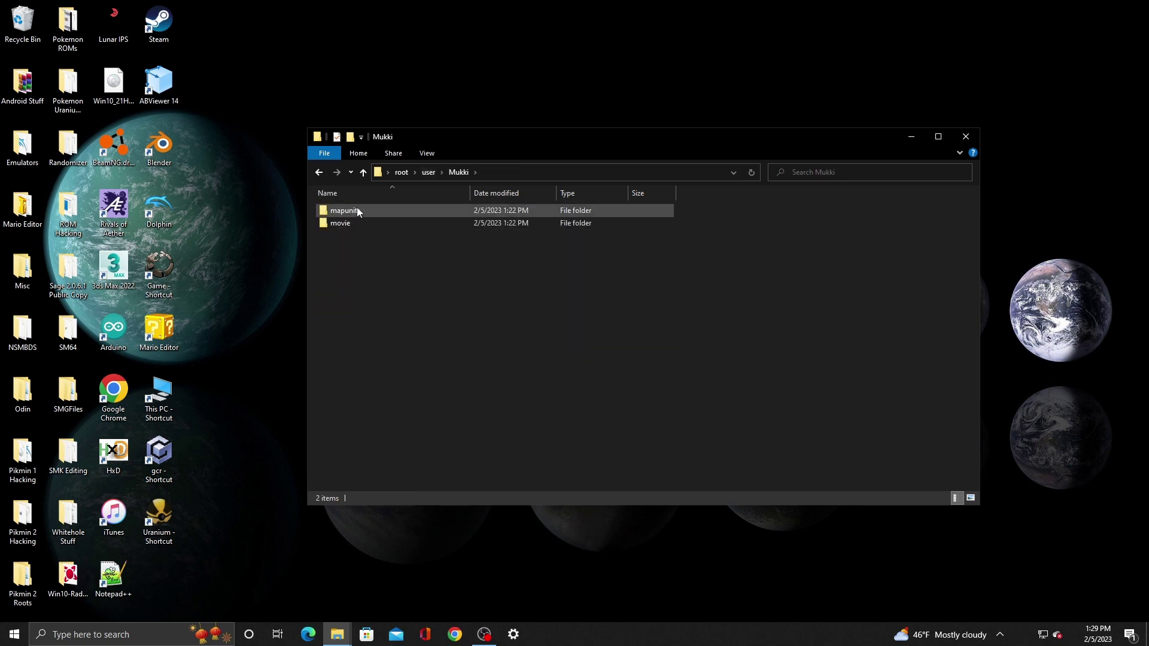
double_click(357, 210)
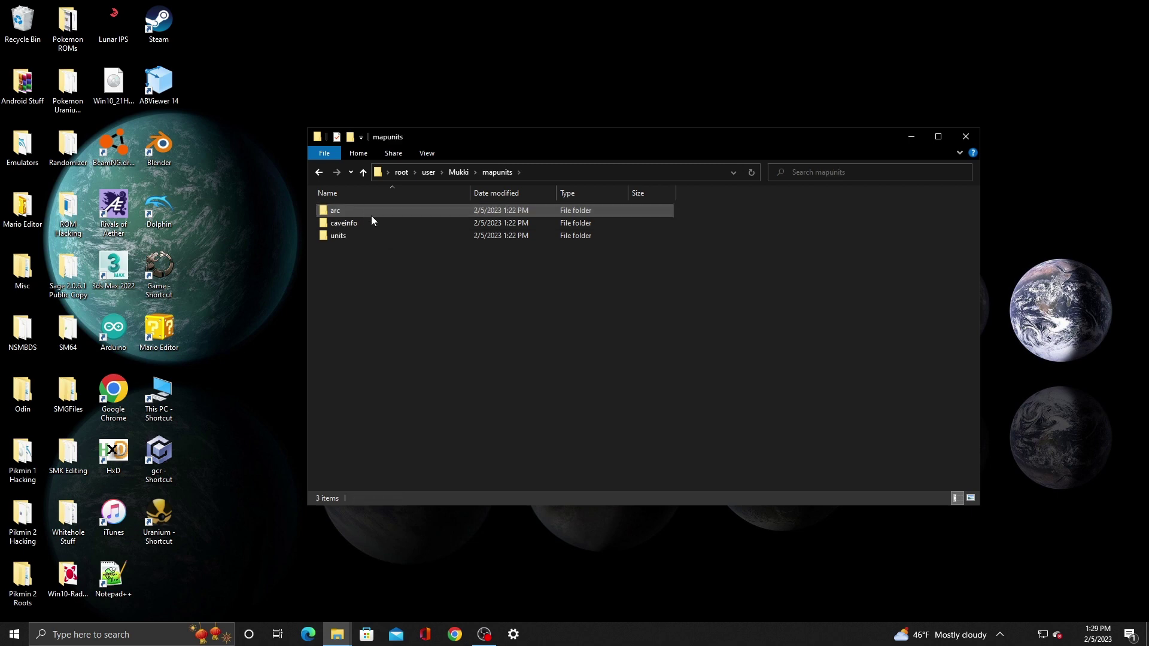
double_click(386, 225)
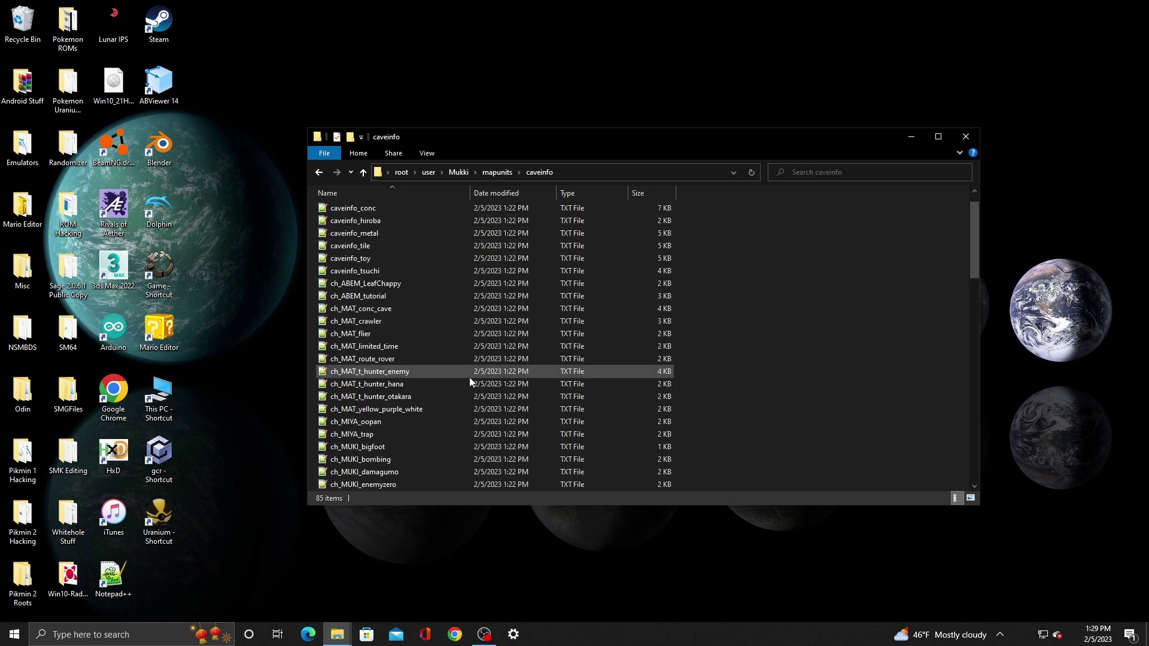
scroll(469, 377, down, 20)
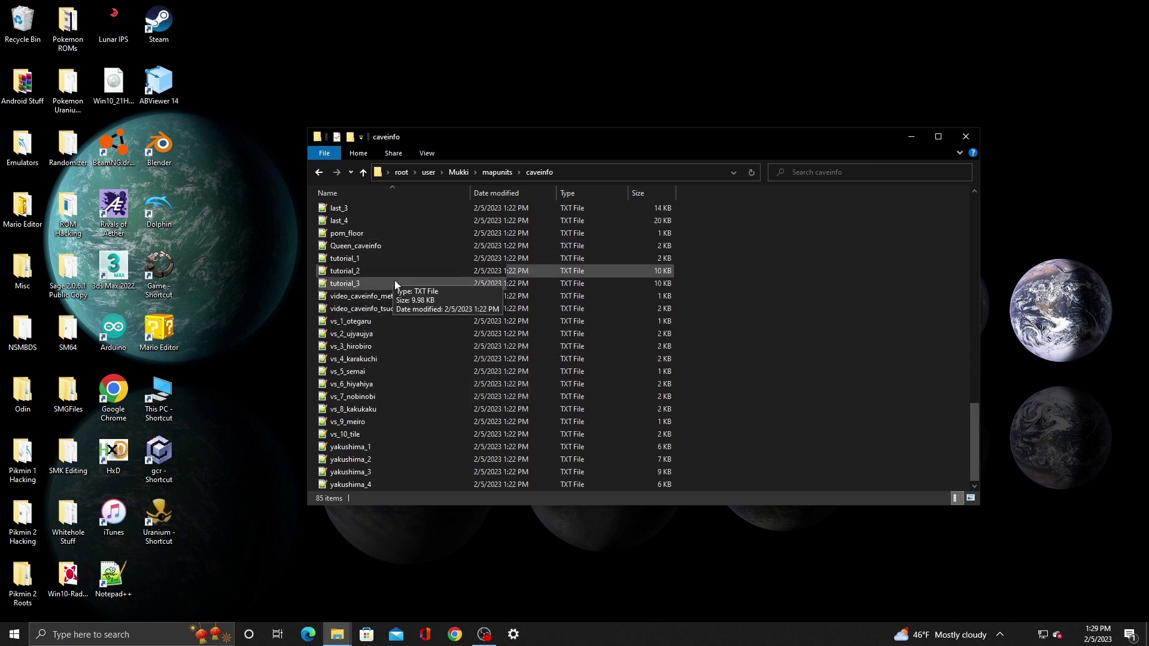
scroll(407, 304, up, 6)
scroll(408, 304, up, 6)
key(alt+Left)
key(alt+Left)
key(alt+Left)
click(405, 298)
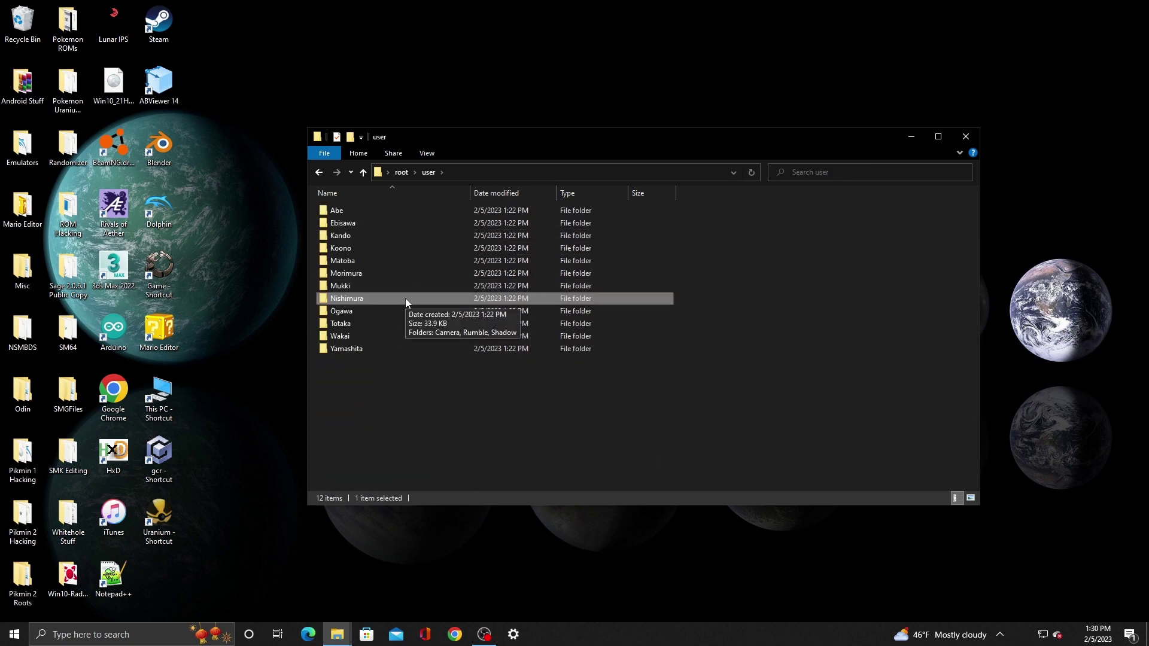
Step: Look into the Camera/Rumble/Shadow folder, the empty Ogawa folder and the Totaka folder
double_click(408, 299)
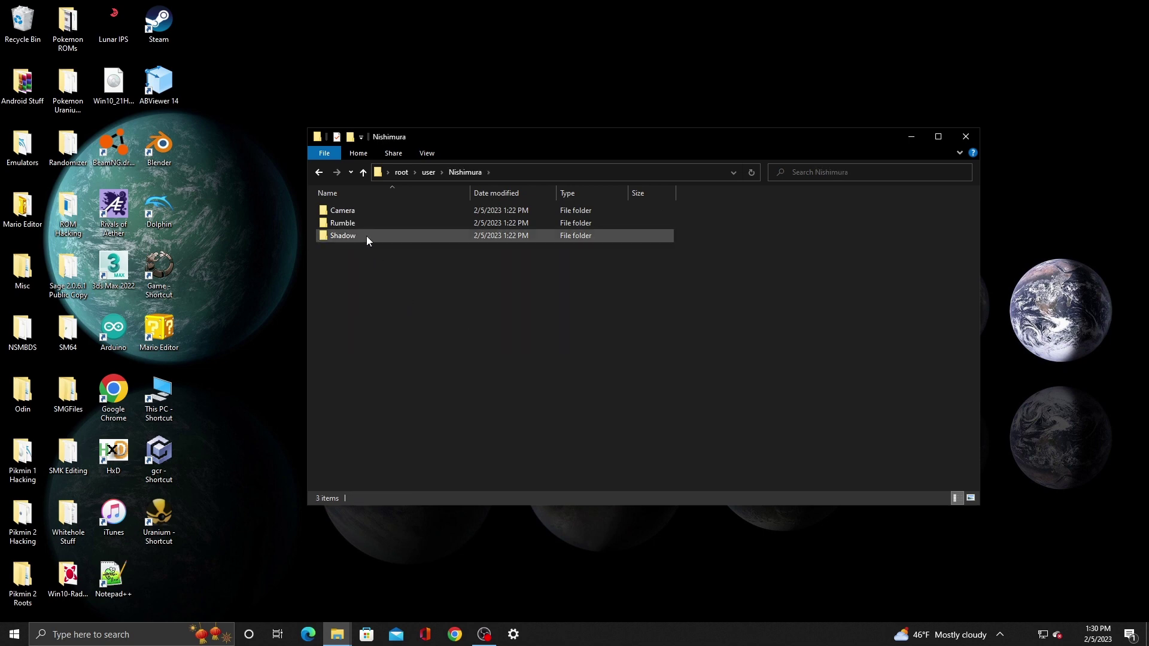
click(425, 173)
key(Down)
key(Return)
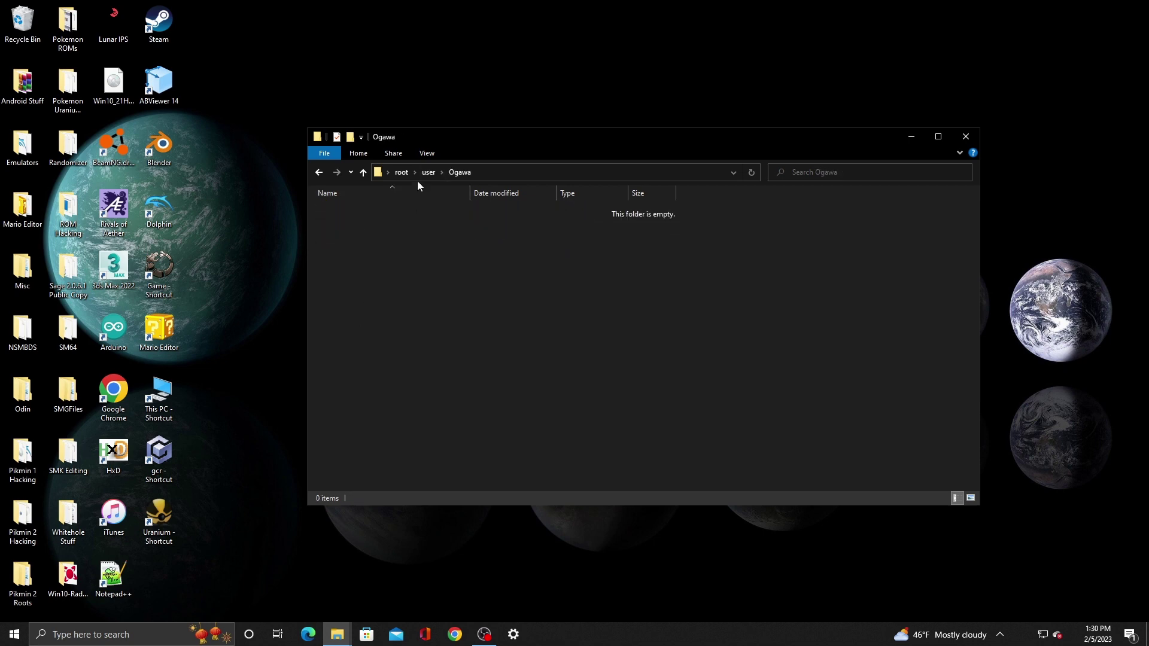
click(421, 172)
double_click(342, 324)
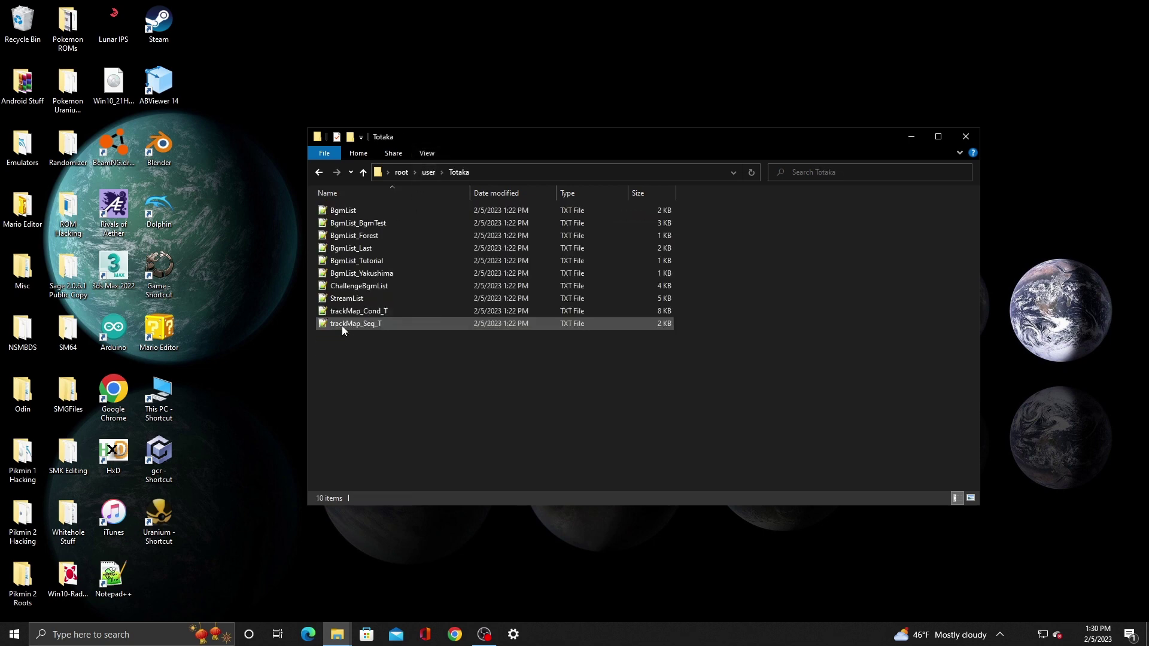
key(BackSpace)
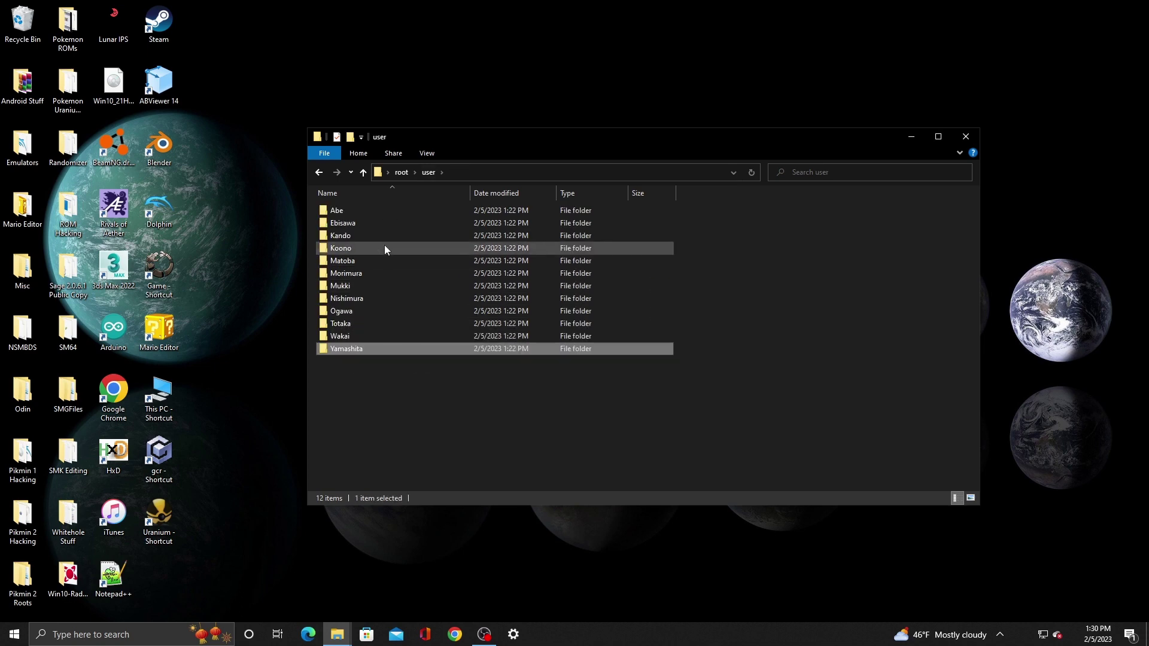
Step: Select three developer folders in the user list in turn
click(337, 210)
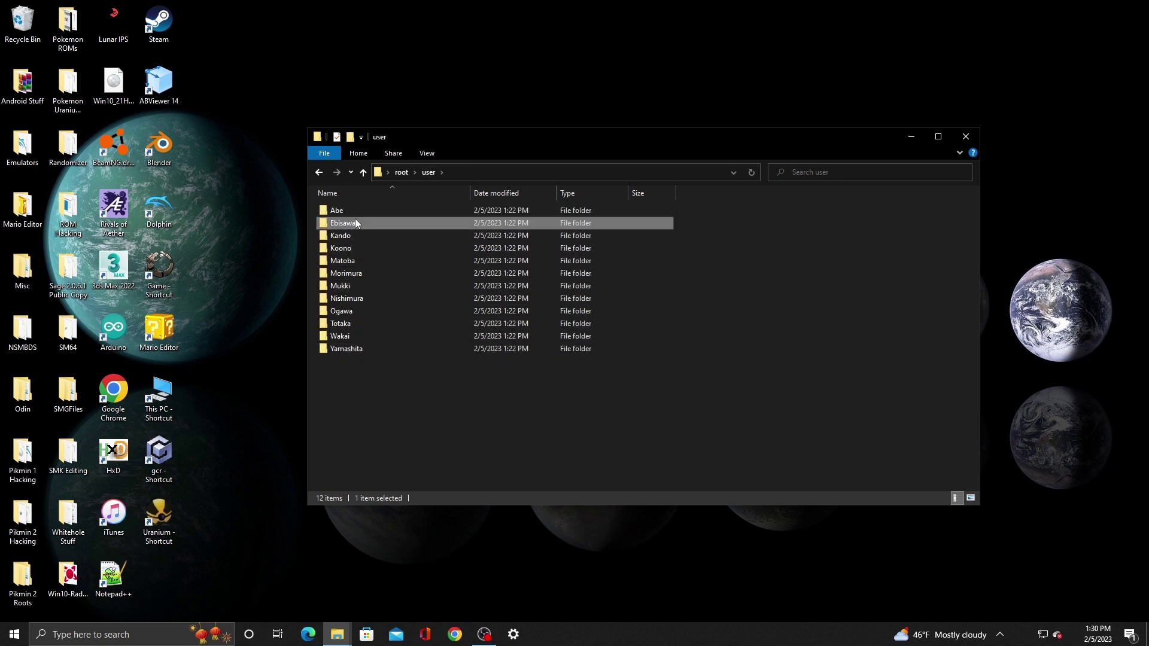
click(359, 235)
click(357, 286)
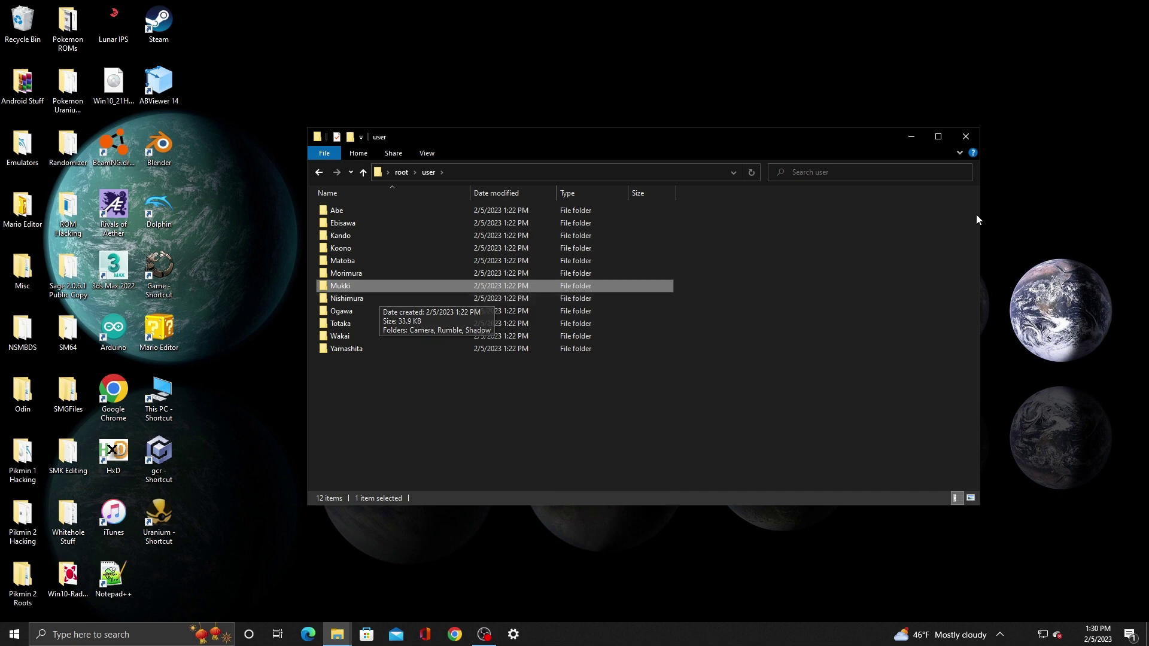
Step: Close Explorer, relaunch GCRebuilder, and load the desktop 'root' folder through Root > Open..
click(964, 137)
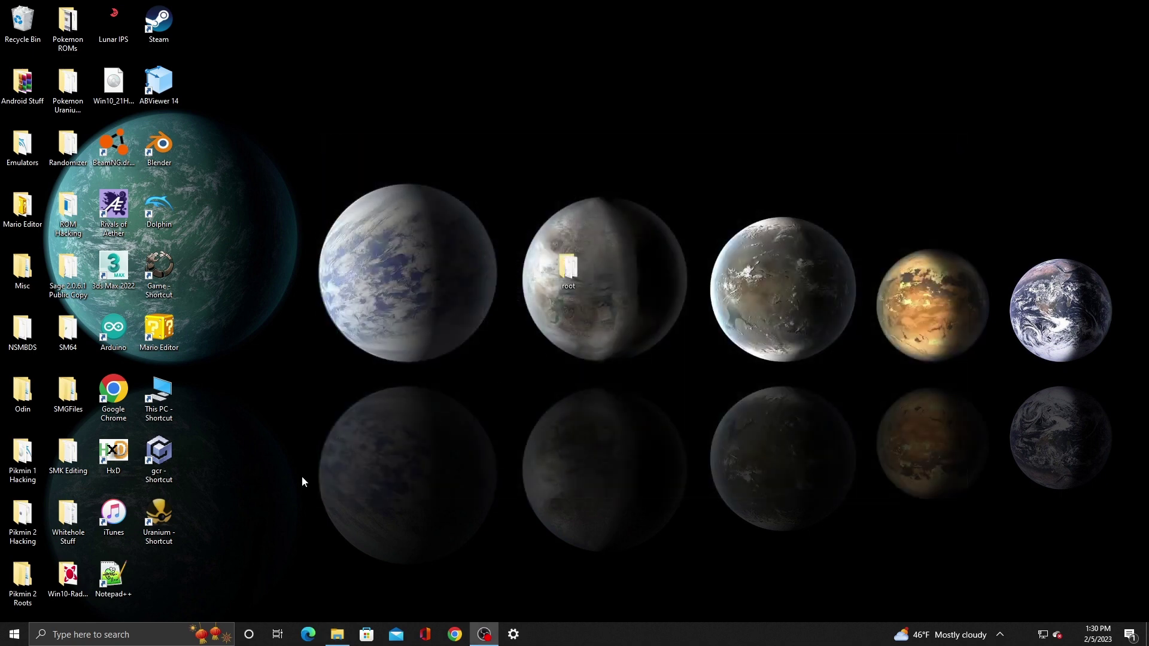
double_click(159, 453)
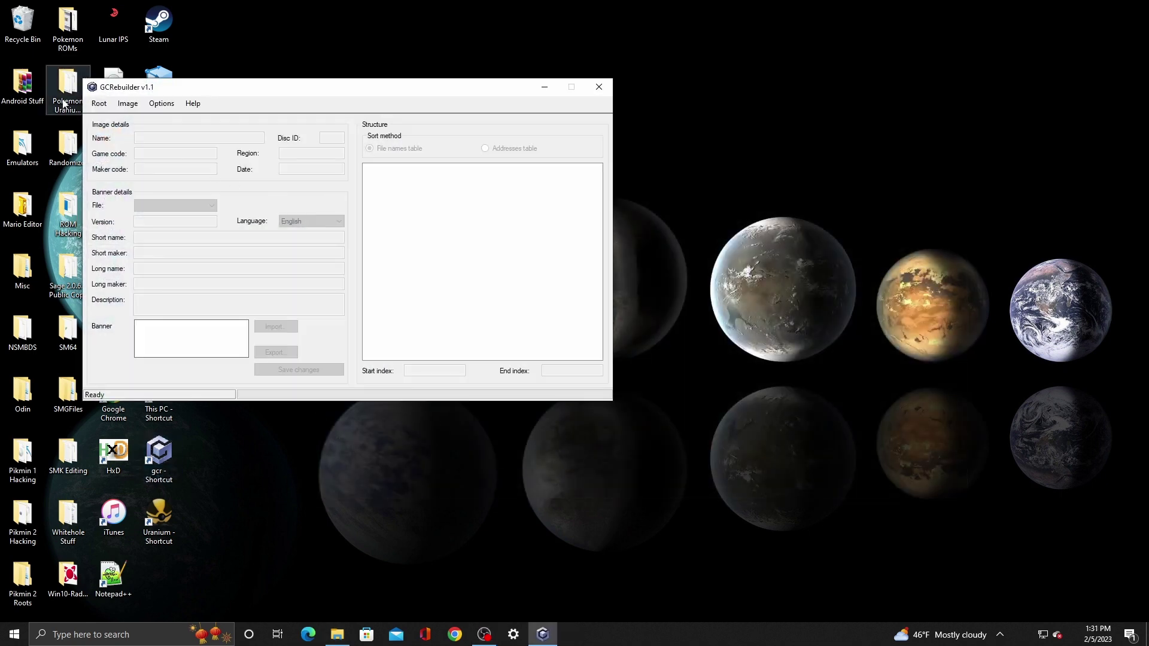
click(100, 104)
click(100, 104)
click(100, 104)
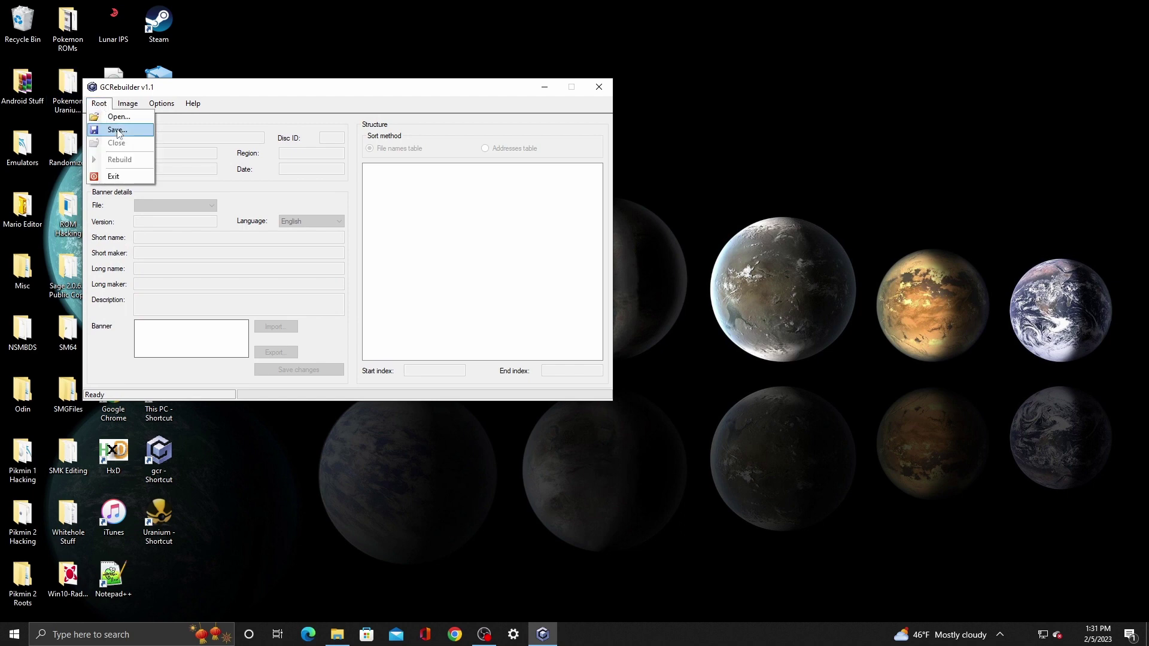
click(118, 118)
scroll(536, 377, down, 2)
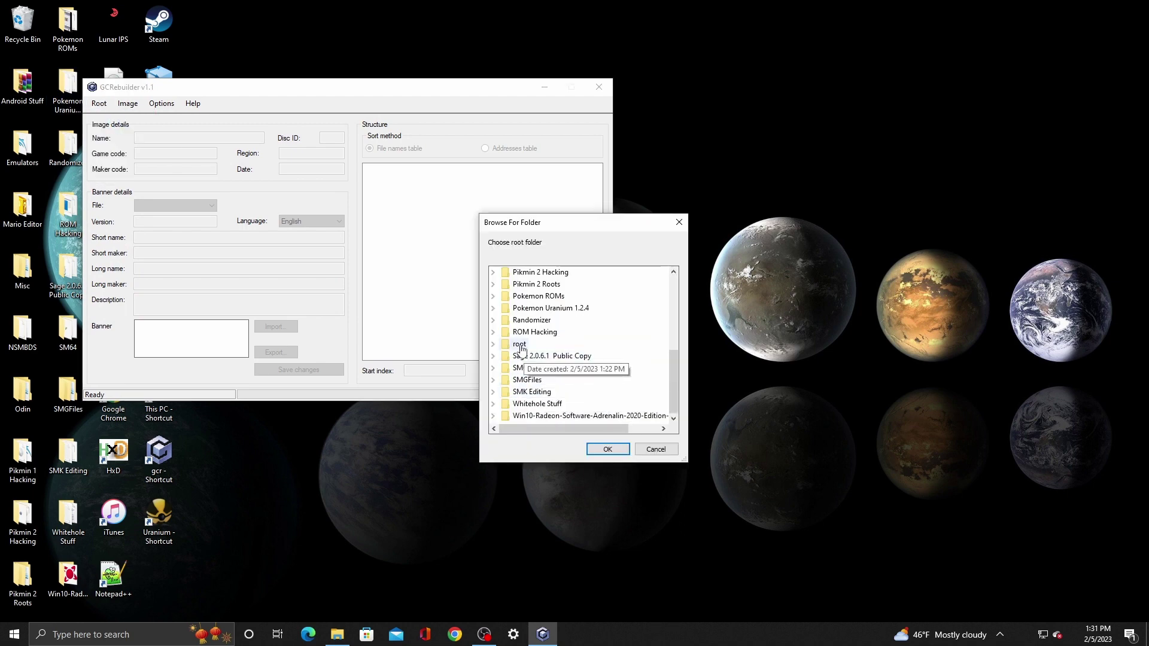
double_click(520, 344)
click(607, 449)
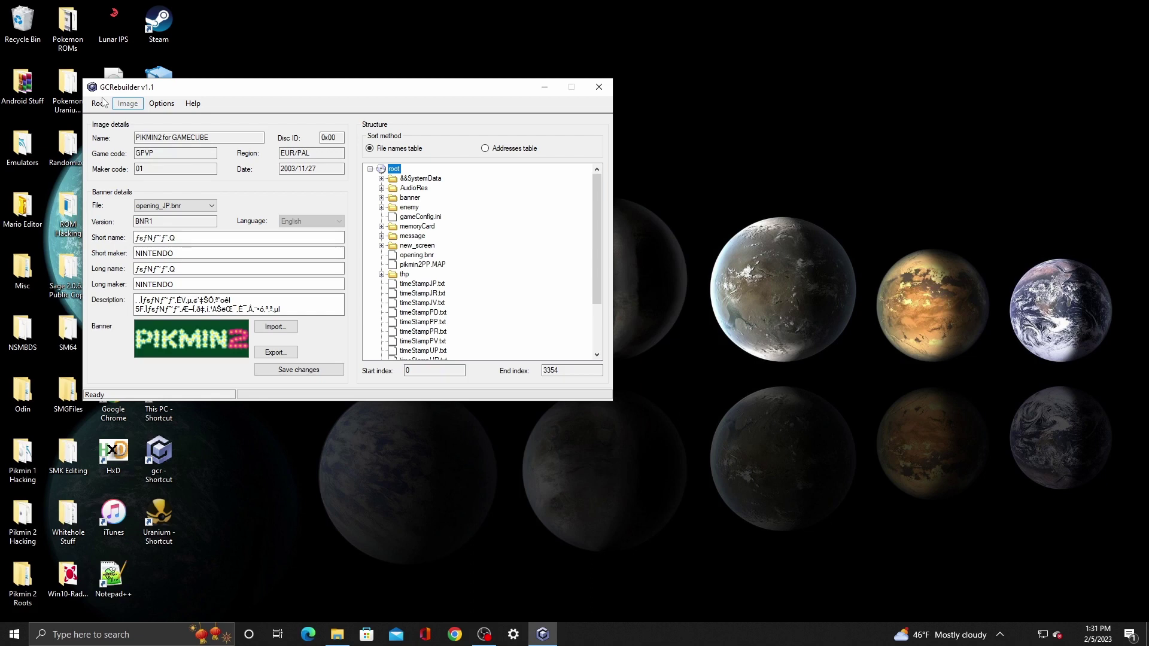
Step: Set the rebuild output to the existing 'test hack' ISO in Pikmin 2 Hack ISOs, overwriting it
click(100, 103)
click(120, 129)
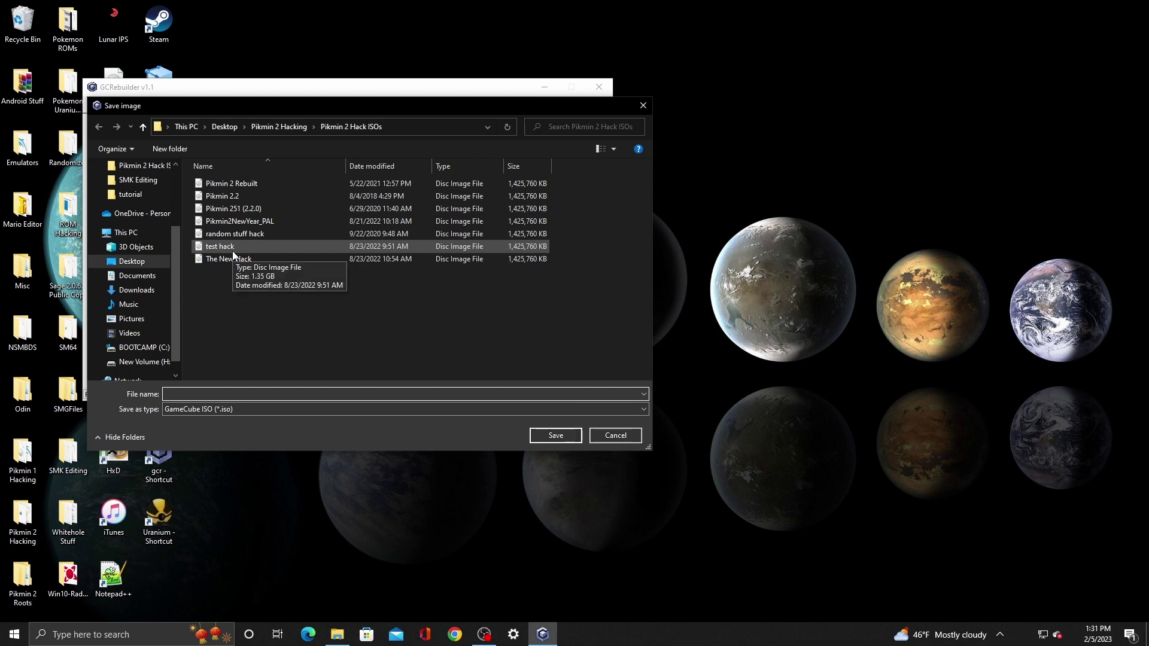
click(233, 252)
click(541, 441)
click(602, 318)
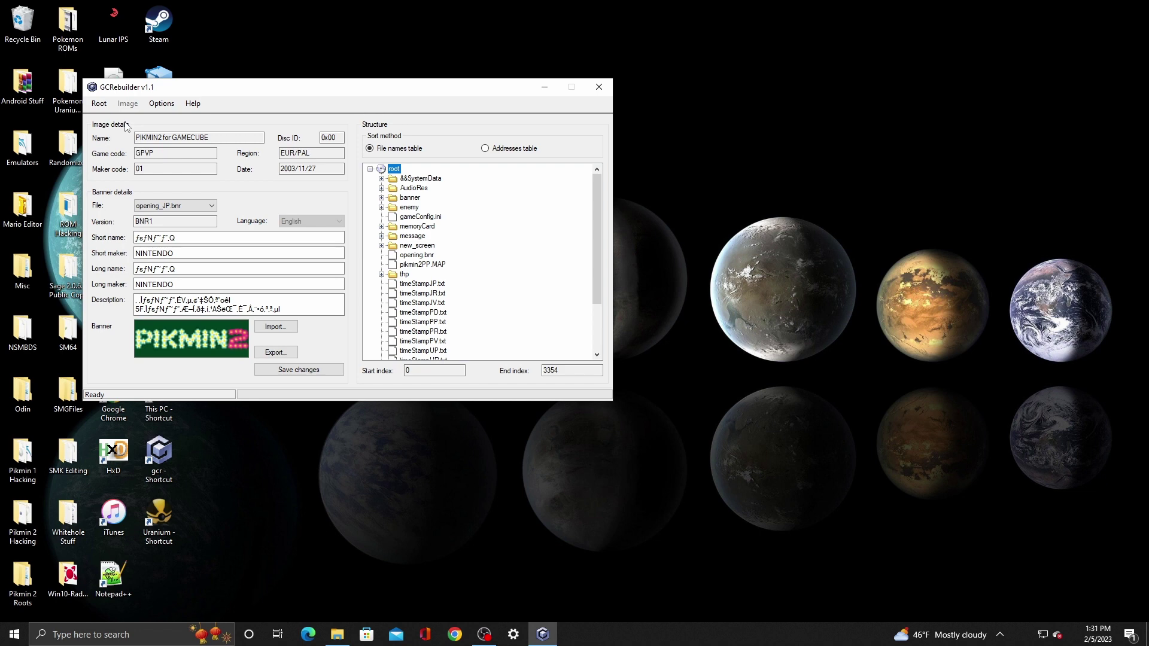
Step: Rebuild the Pikmin 2 root into the test hack ISO and acknowledge the Success message
click(99, 104)
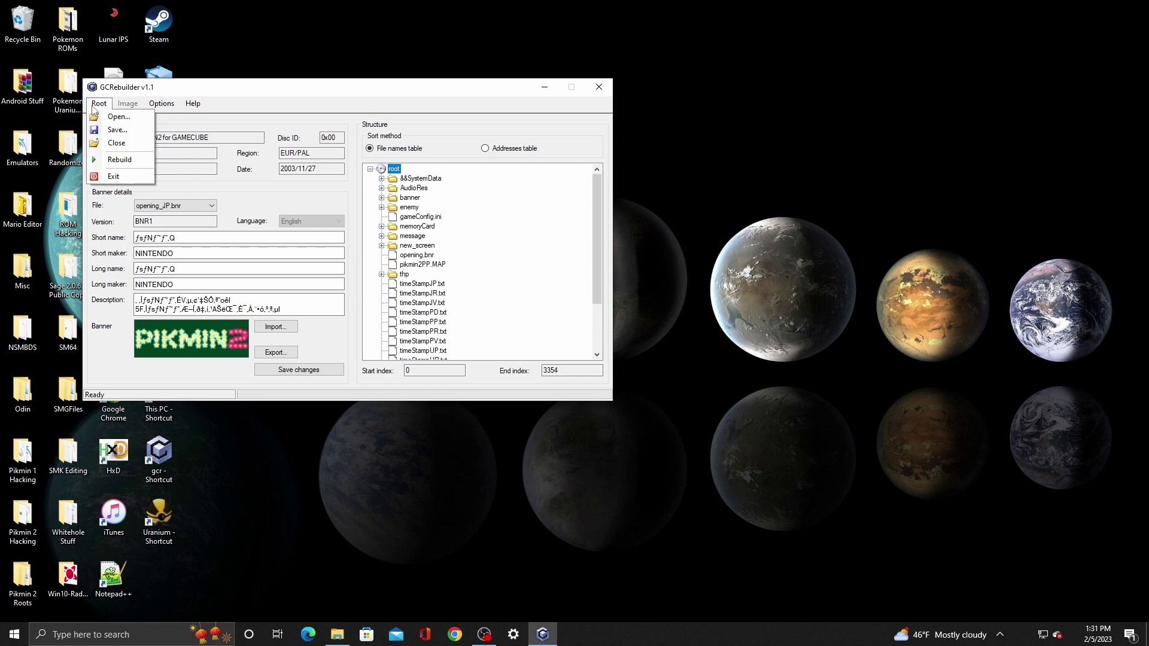
click(107, 163)
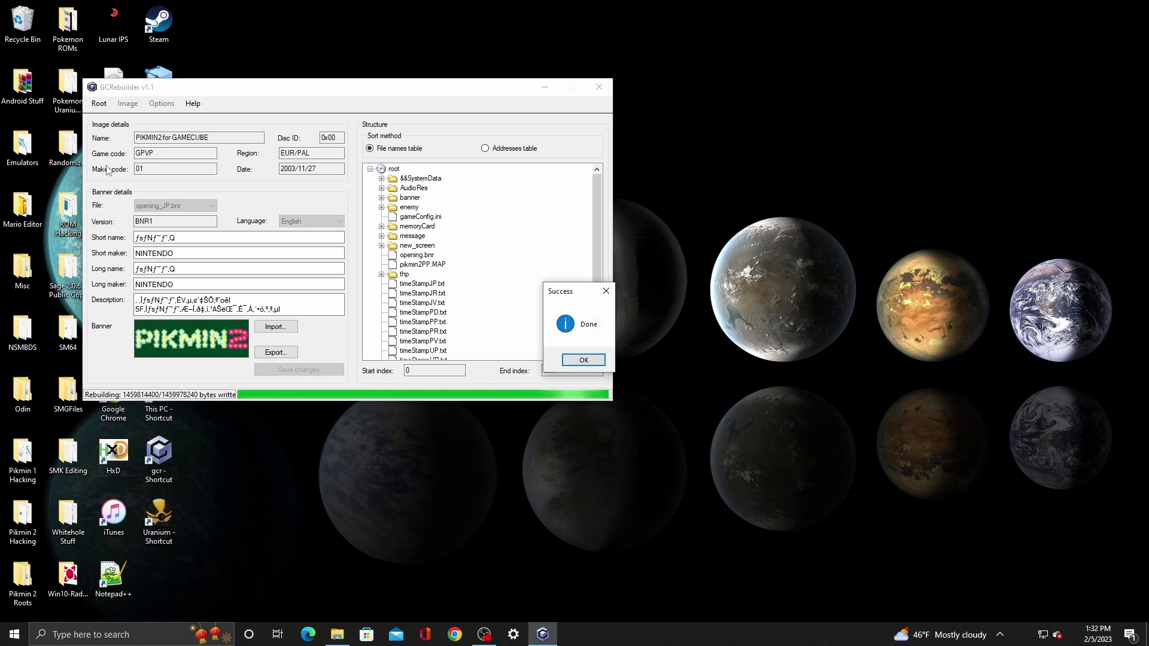
click(601, 361)
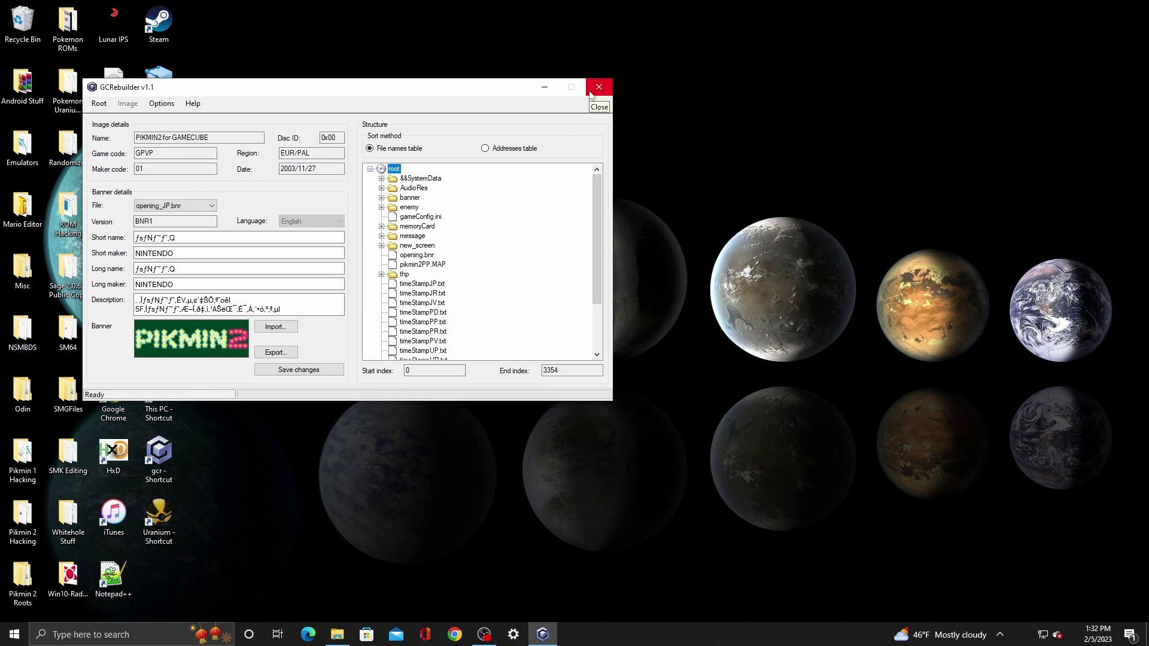
Step: Close GCRebuilder, launch Dolphin and postpone the update offer with Remind Me Later
click(591, 91)
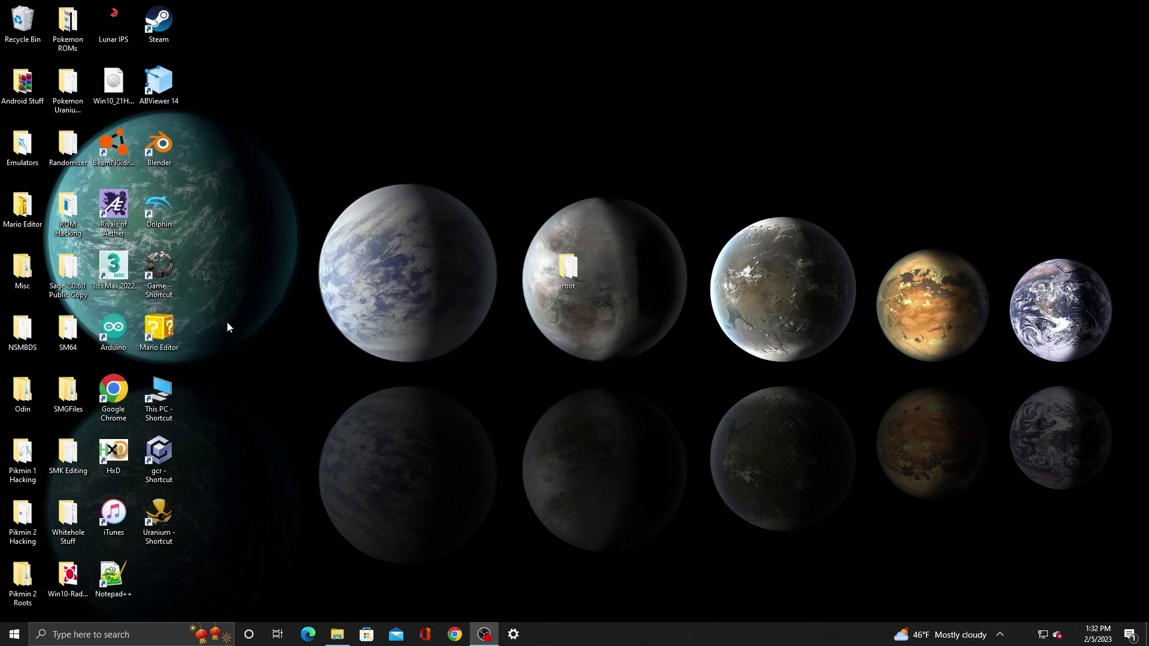
double_click(167, 221)
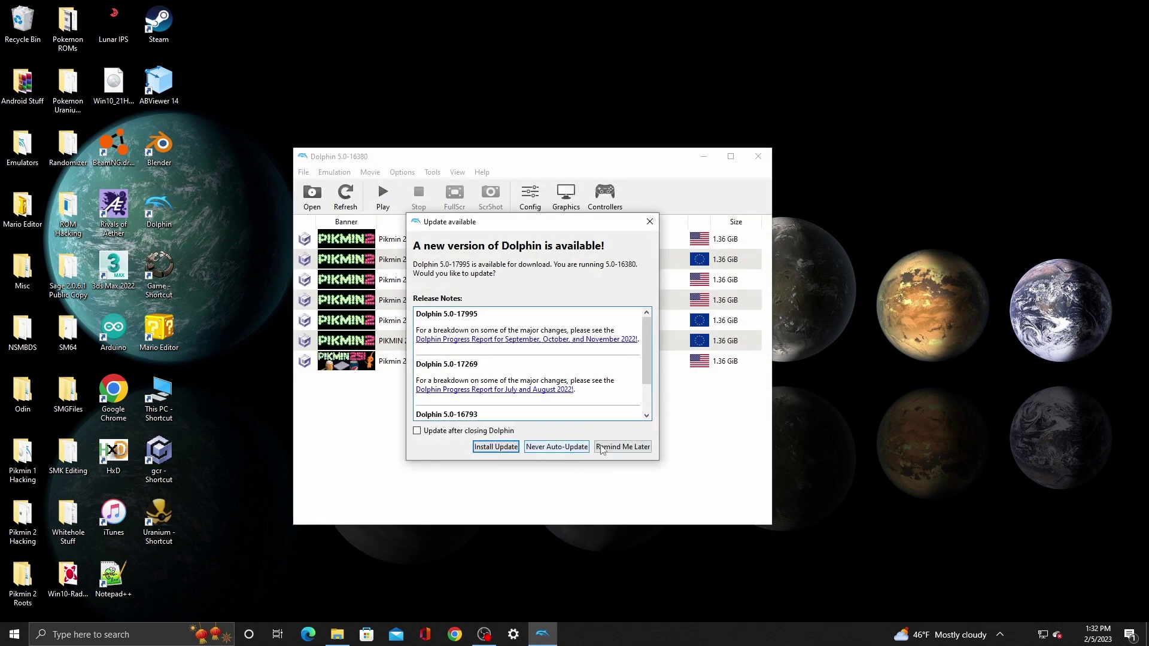
click(622, 448)
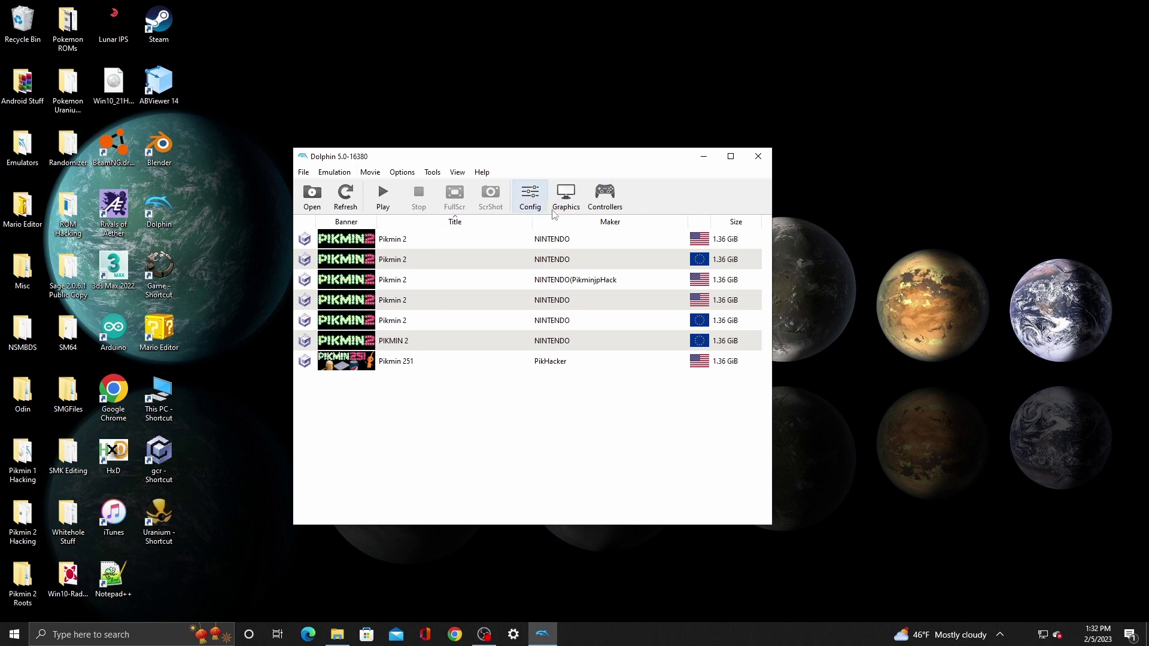
Step: Review the Port 1 GameCube controller mapping and the GameCube console settings, then close both
click(607, 201)
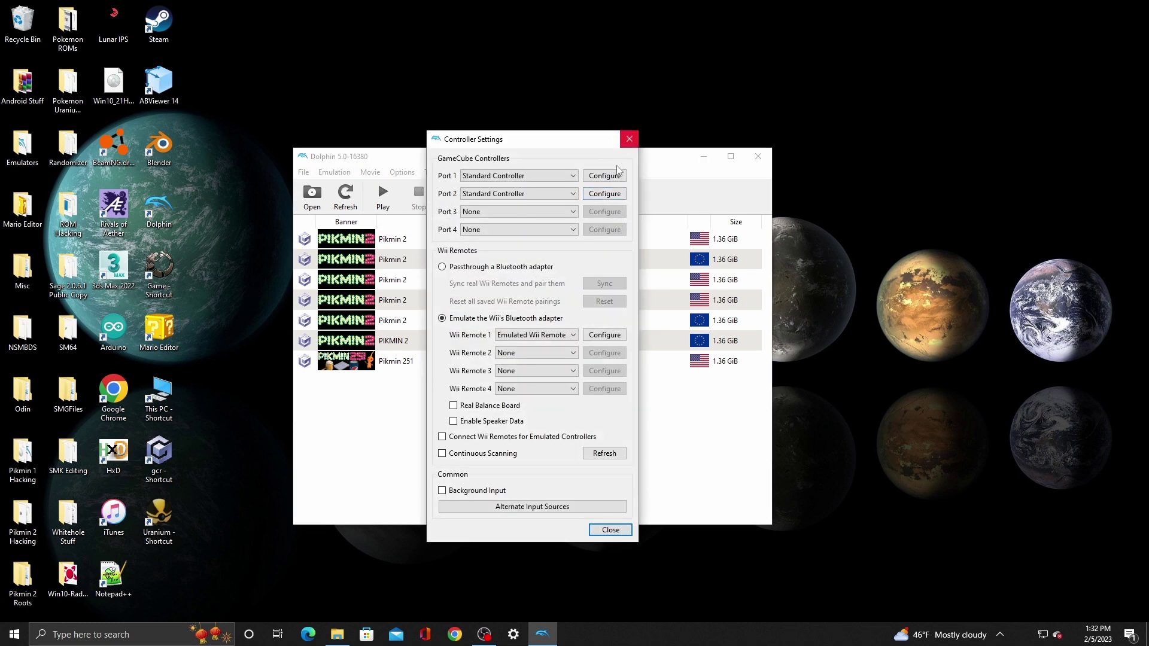
click(606, 176)
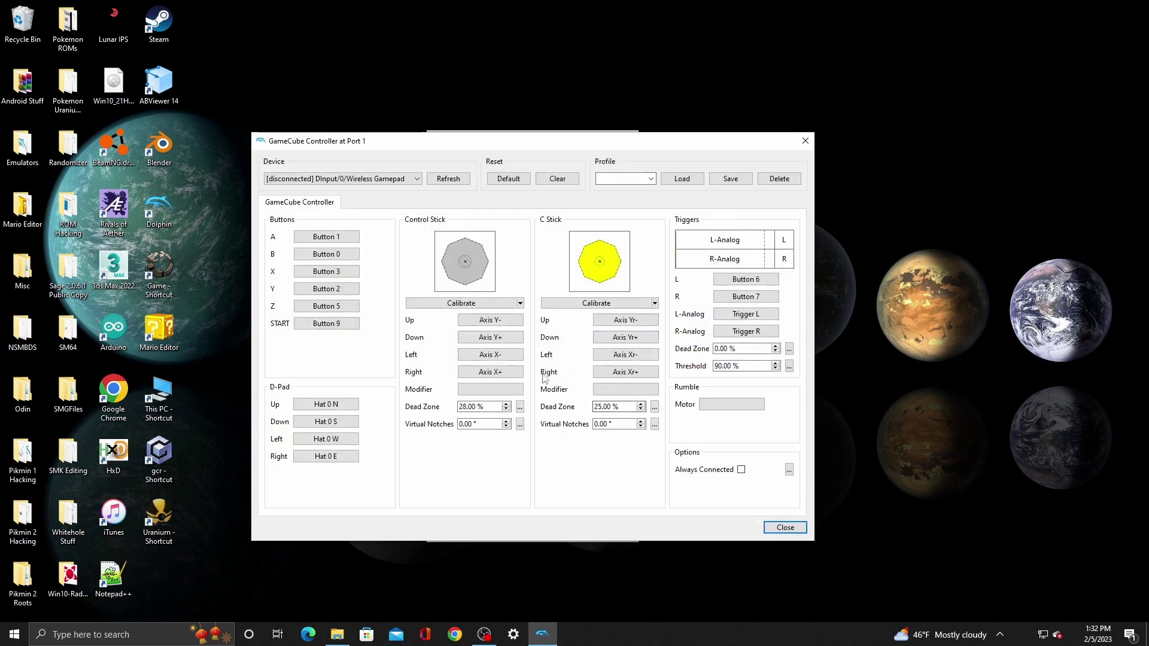
click(781, 529)
click(401, 172)
click(419, 186)
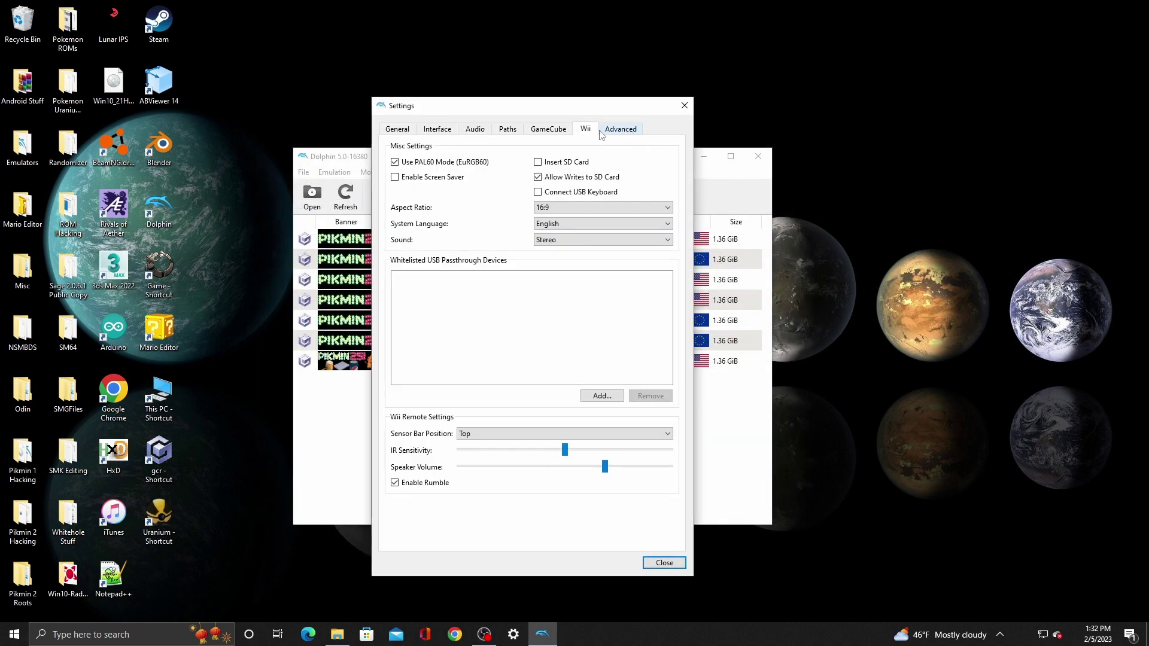
click(548, 128)
click(686, 103)
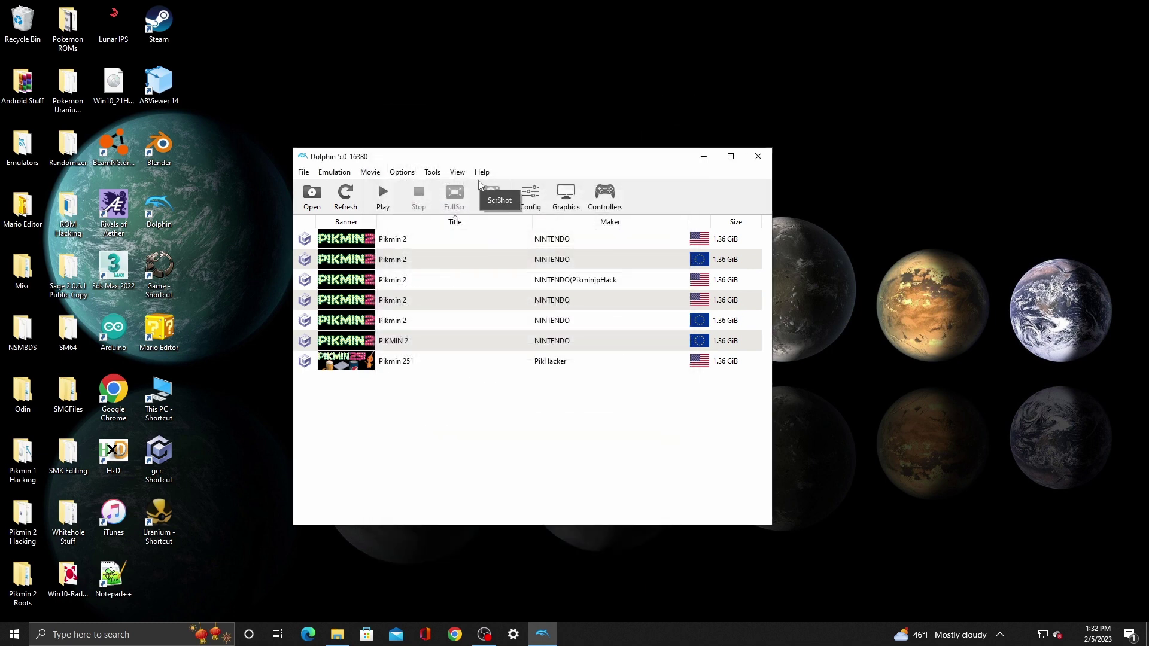
Step: Boot the 'test hack' ISO to the Nintendo logo, then stop emulation
click(309, 197)
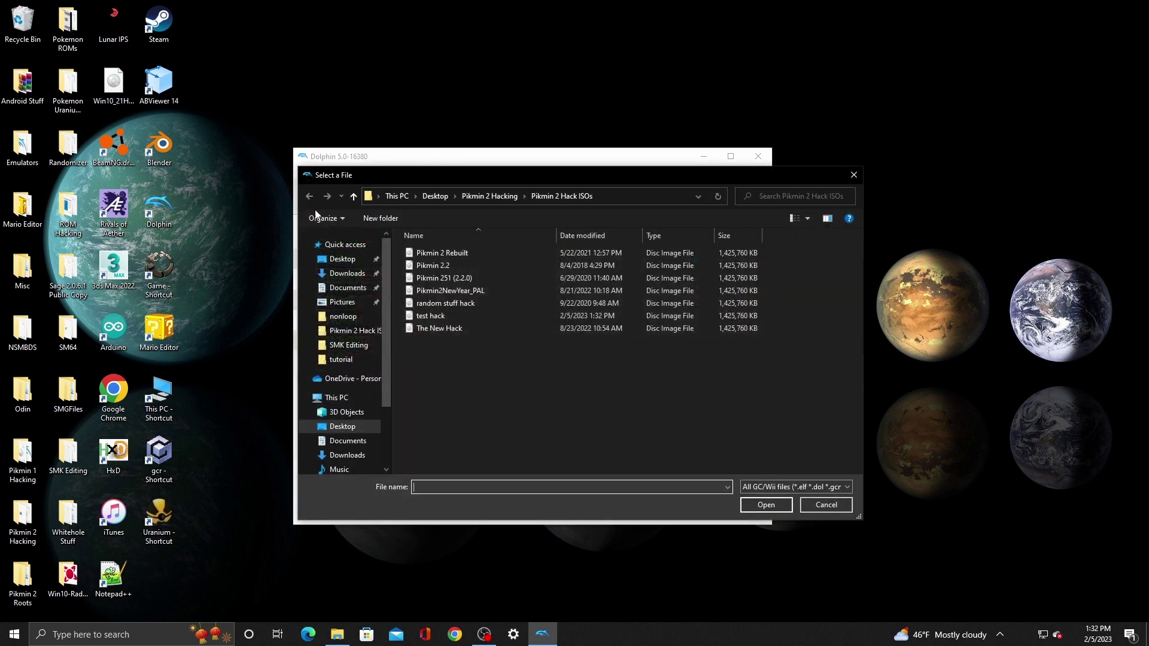
click(441, 316)
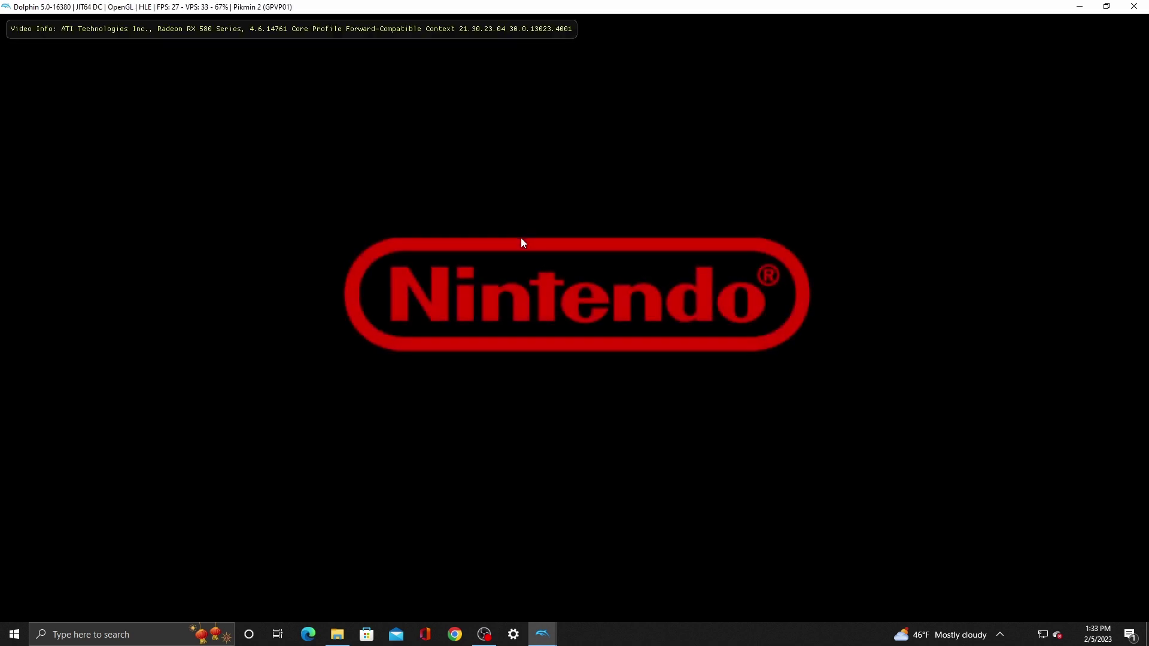
click(1134, 7)
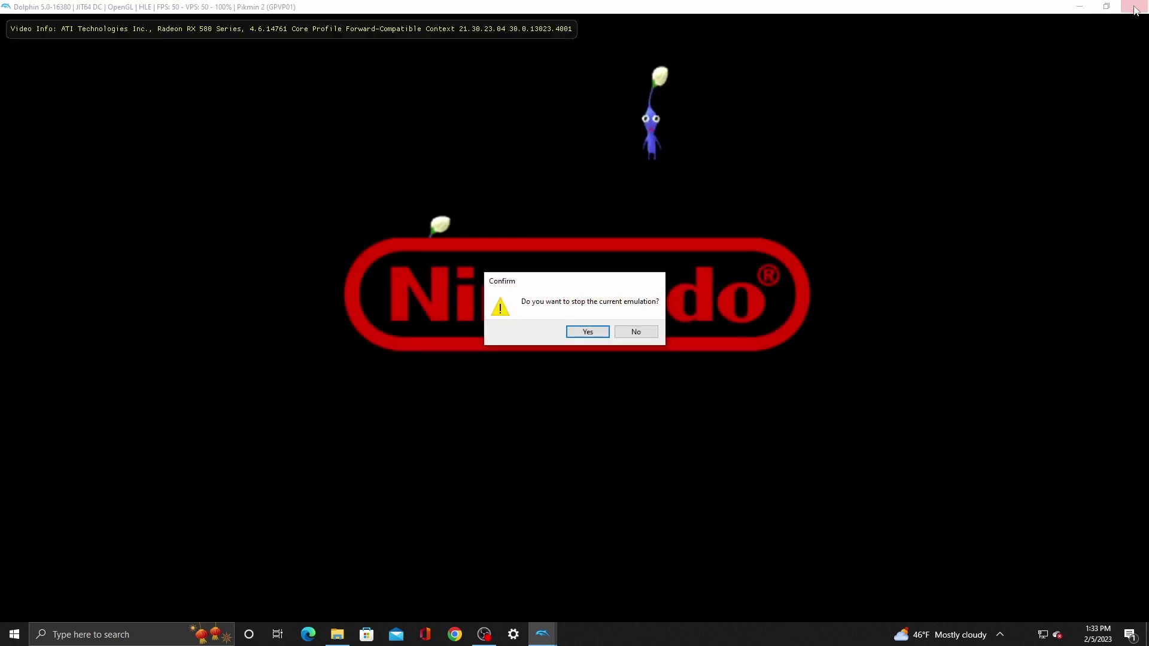
click(588, 332)
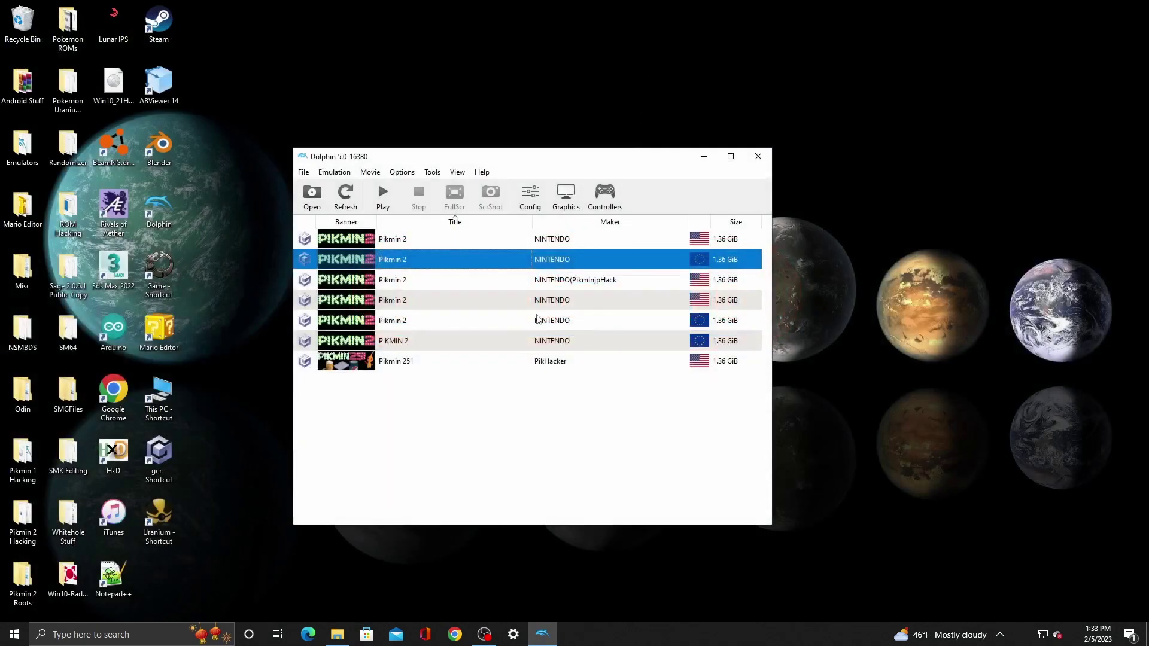